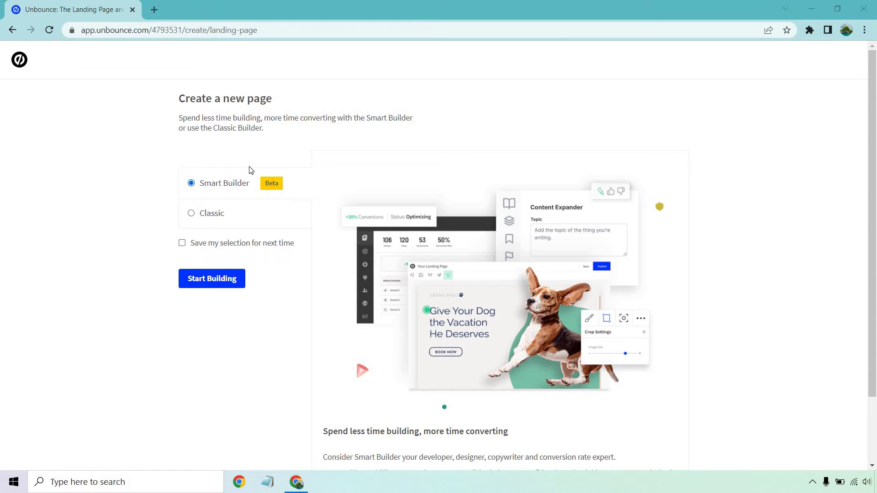
# Step: Start building a new landing page with the Smart Builder option
pyautogui.click(222, 282)
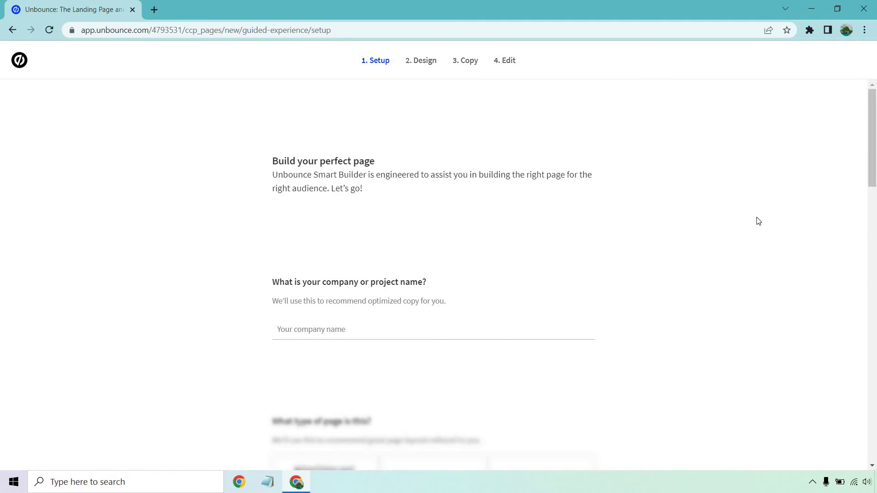
# Step: Enter Marketing Island as the company name and choose Business Services with a Discount/Promo purpose
pyautogui.scroll(-1, 751, 178)
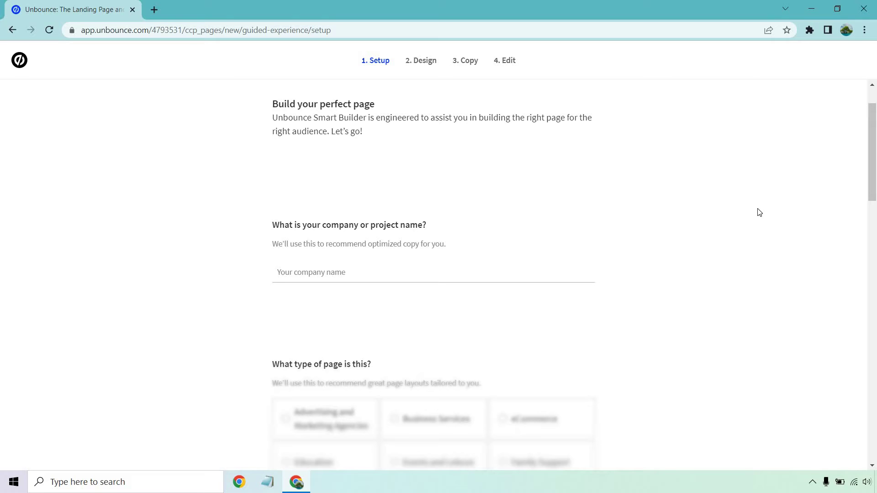
pyautogui.click(337, 273)
pyautogui.click(351, 301)
pyautogui.scroll(-5, 876, 228)
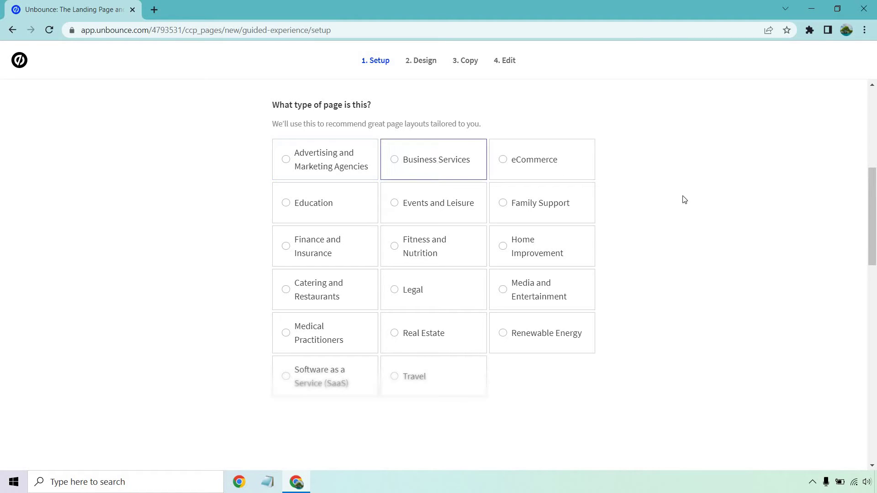
pyautogui.click(452, 155)
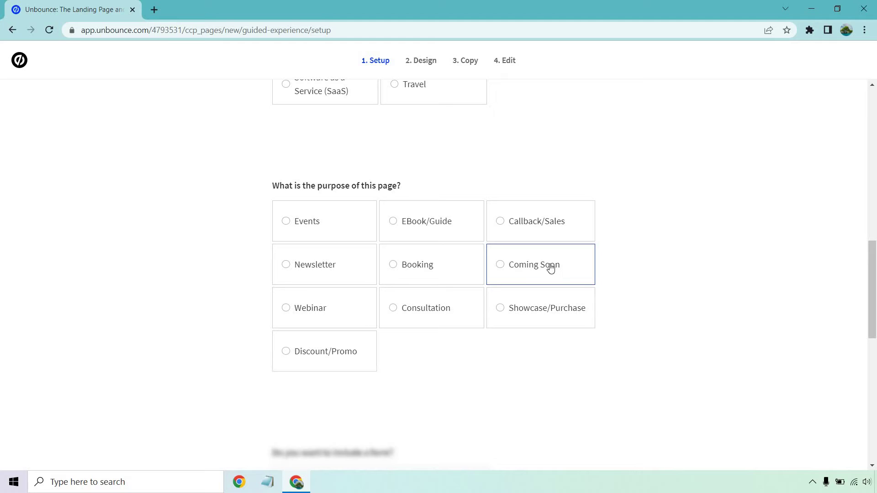
pyautogui.click(337, 353)
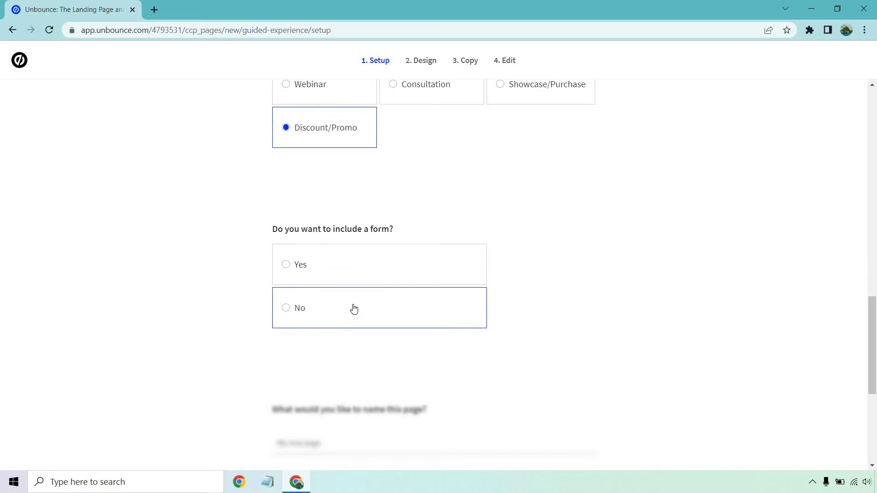
# Step: Choose no form, name the page Marketing Island, and continue to styling
pyautogui.click(354, 309)
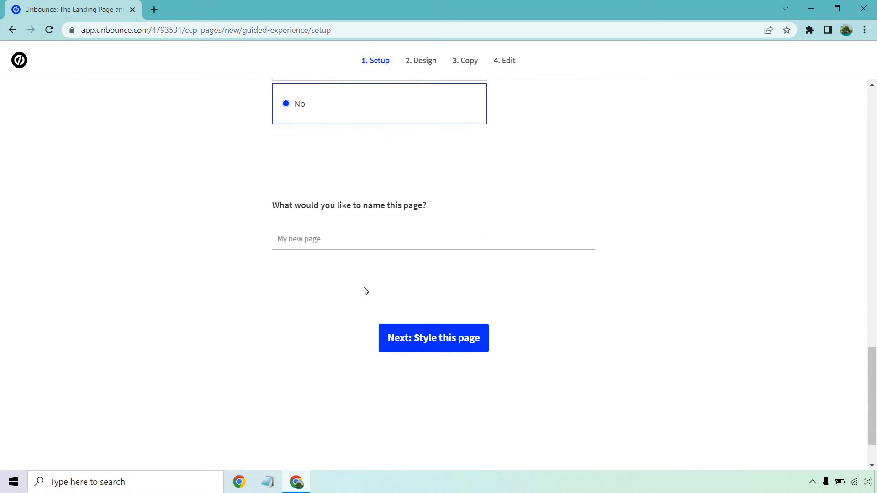
pyautogui.click(337, 244)
pyautogui.write('Marketing Island')
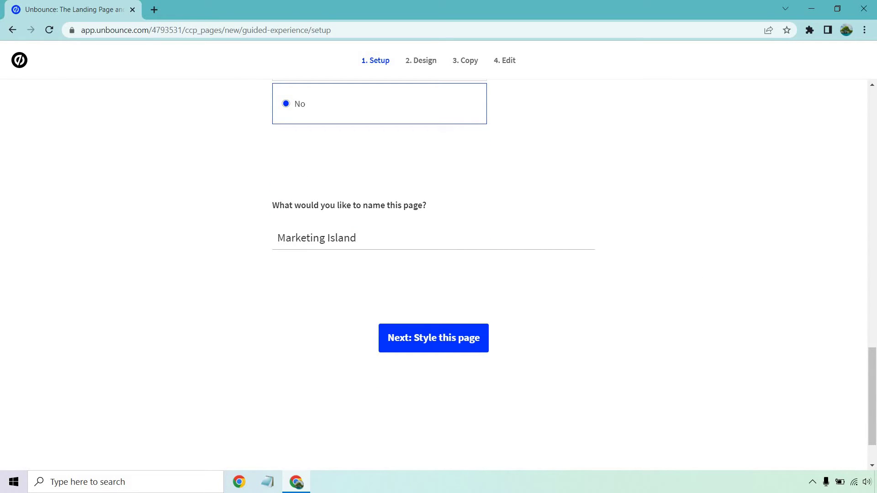
pyautogui.click(419, 340)
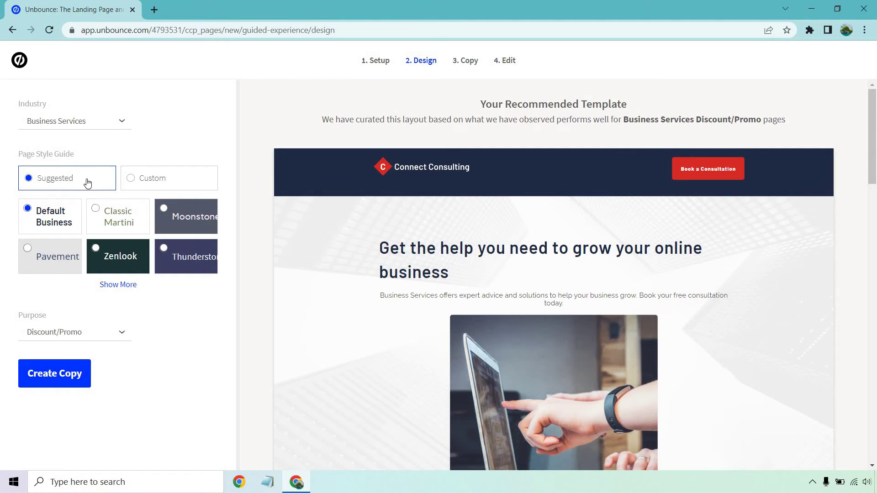
# Step: Preview the Classic Martini, Spearmint and Fjord styles, then keep Default Business and proceed to copy
pyautogui.click(113, 286)
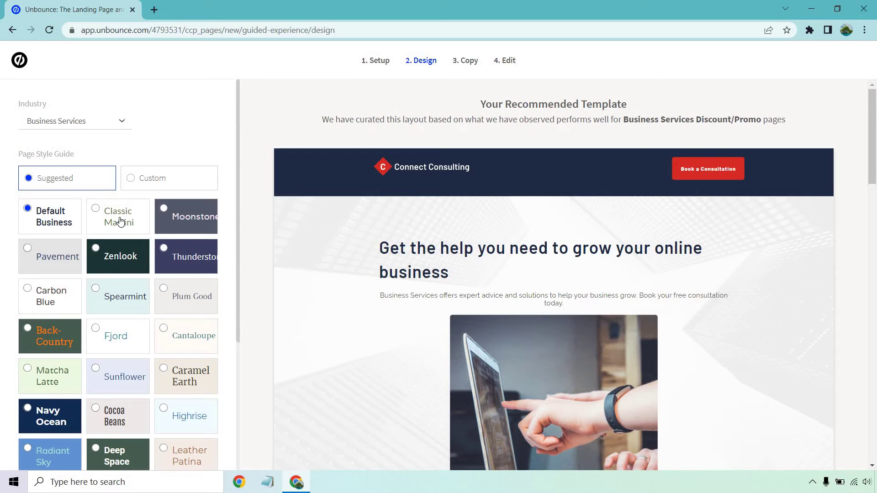
pyautogui.click(120, 222)
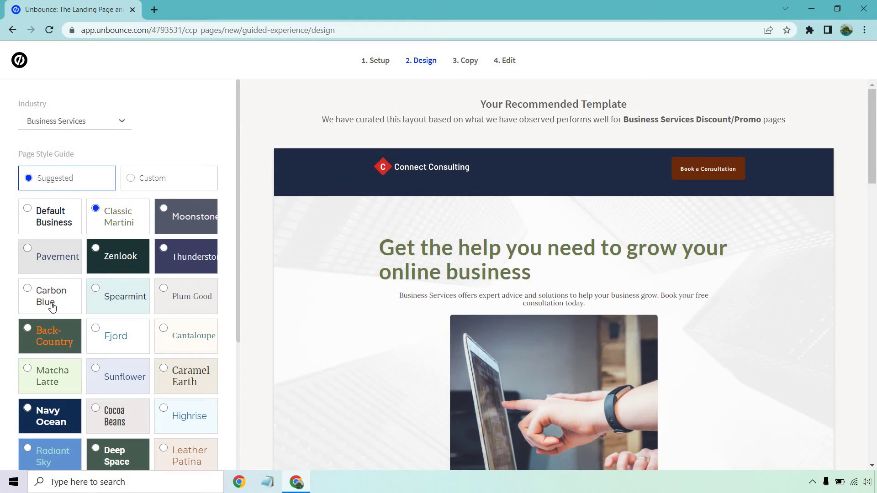
pyautogui.click(100, 294)
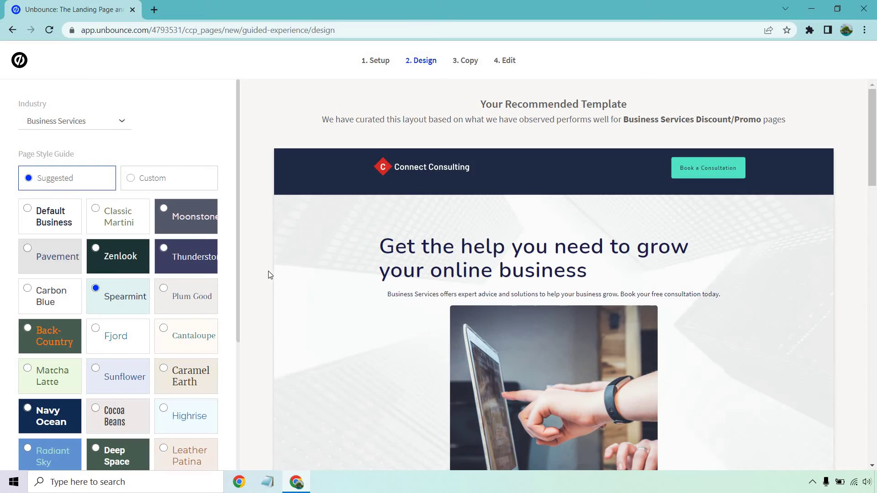
pyautogui.scroll(-5, 336, 222)
pyautogui.scroll(5, 335, 223)
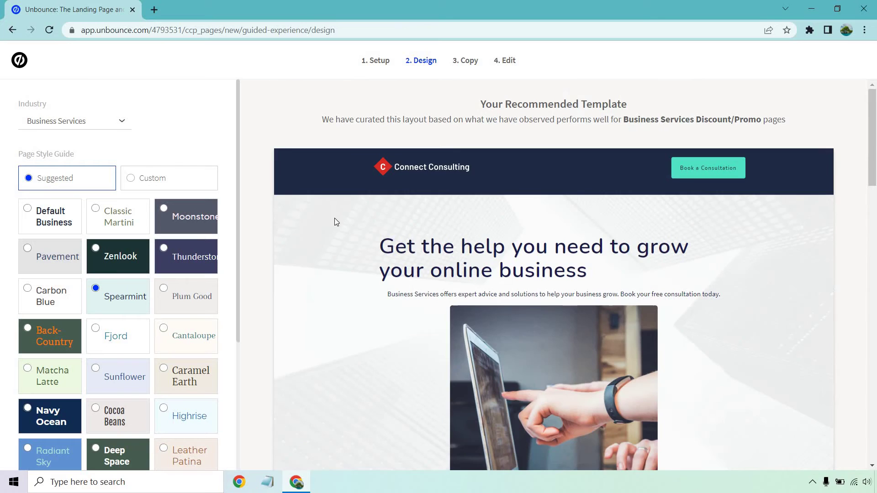
pyautogui.click(127, 341)
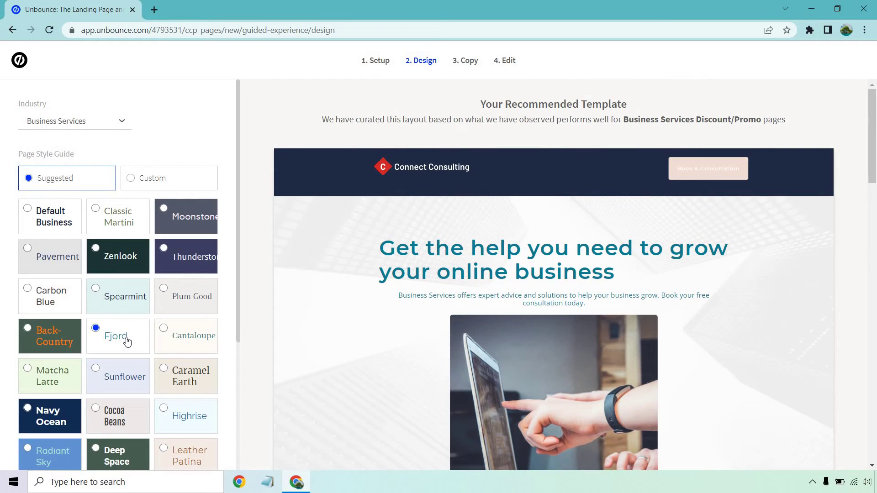
pyautogui.click(56, 225)
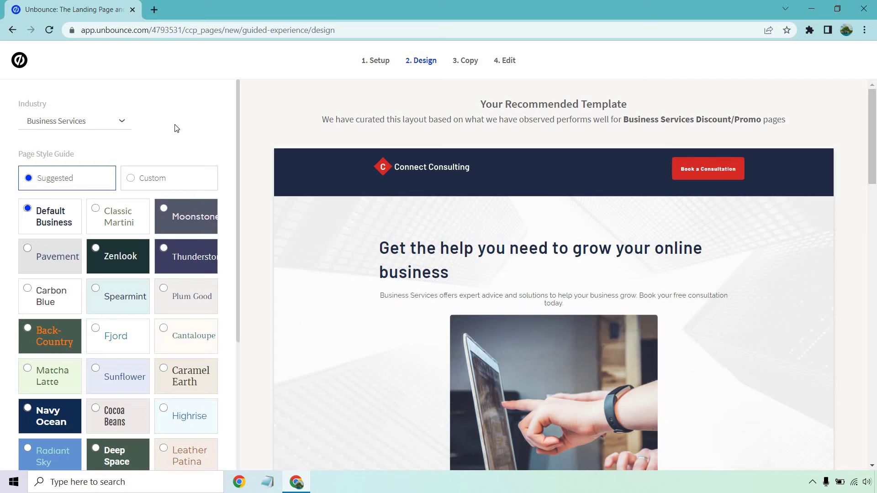
pyautogui.scroll(-3, 174, 128)
pyautogui.scroll(-2, 197, 329)
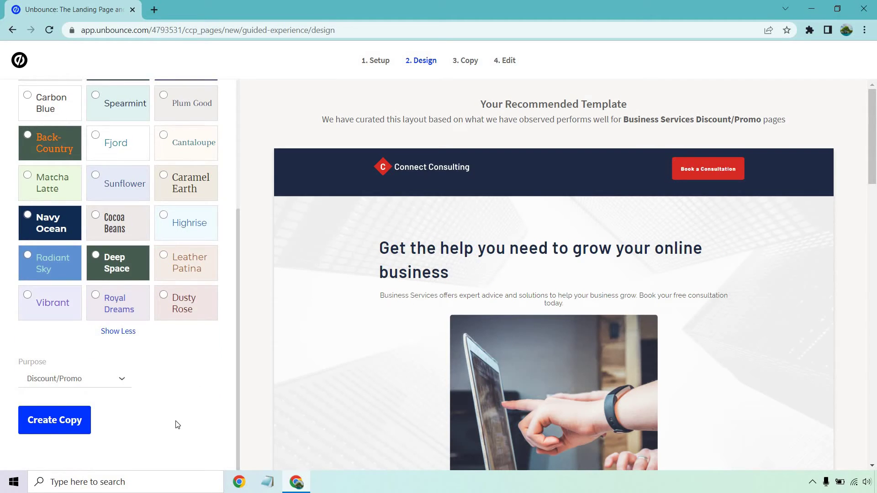
pyautogui.click(74, 426)
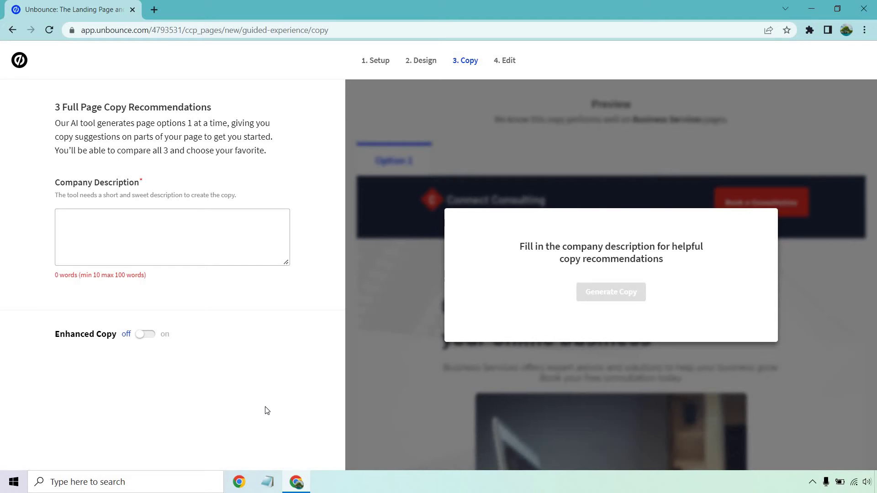
# Step: Describe Marketing Island as helping find the best software tools and generate copy without Enhanced Copy
pyautogui.click(200, 221)
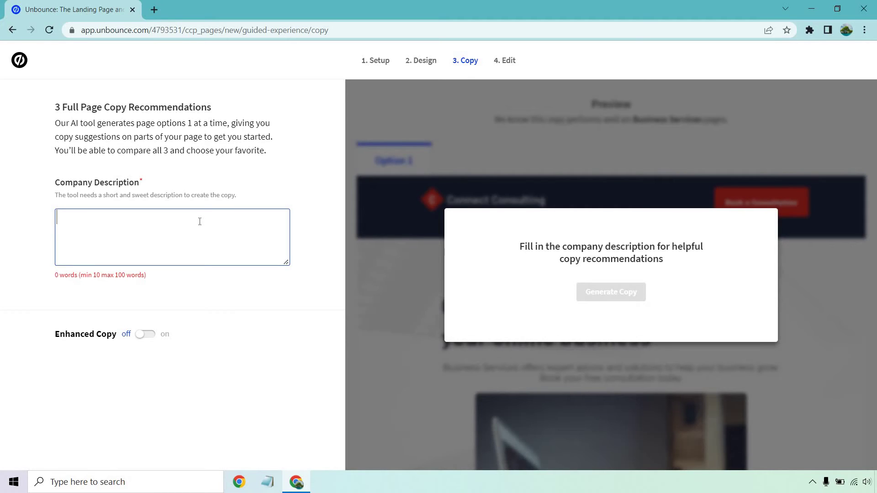
pyautogui.write('Marketing Island is all about helping you find the best software tools for all of your online marketing needs.')
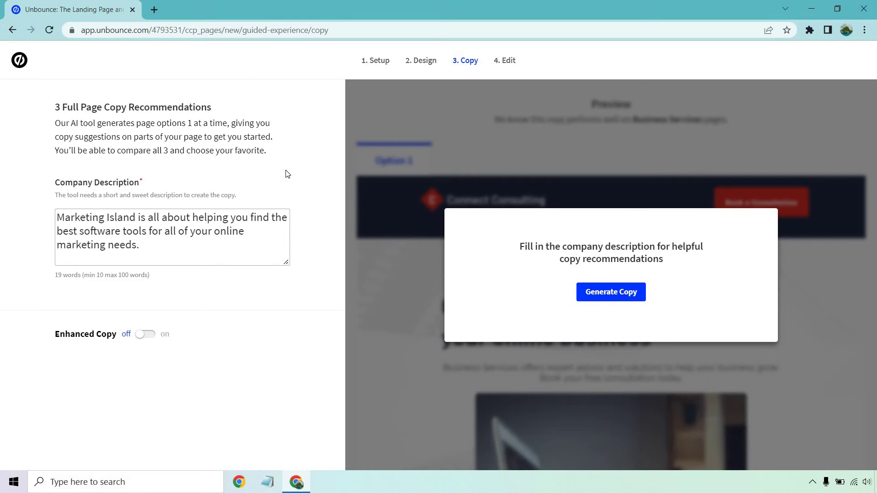
pyautogui.click(146, 334)
pyautogui.scroll(-4, 290, 274)
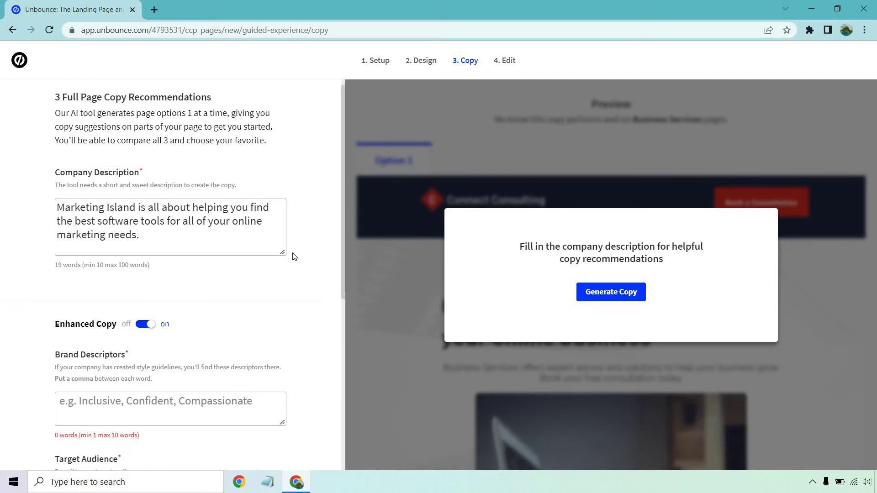
pyautogui.scroll(-1, 305, 242)
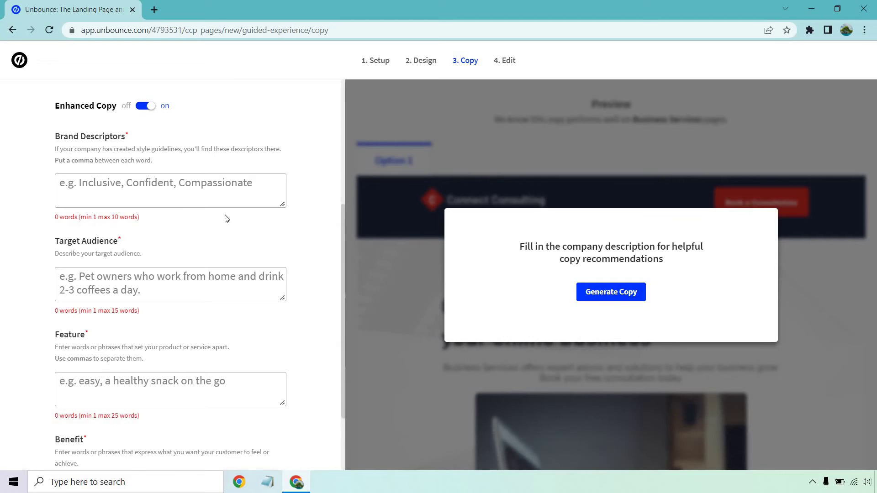
pyautogui.scroll(-1, 230, 209)
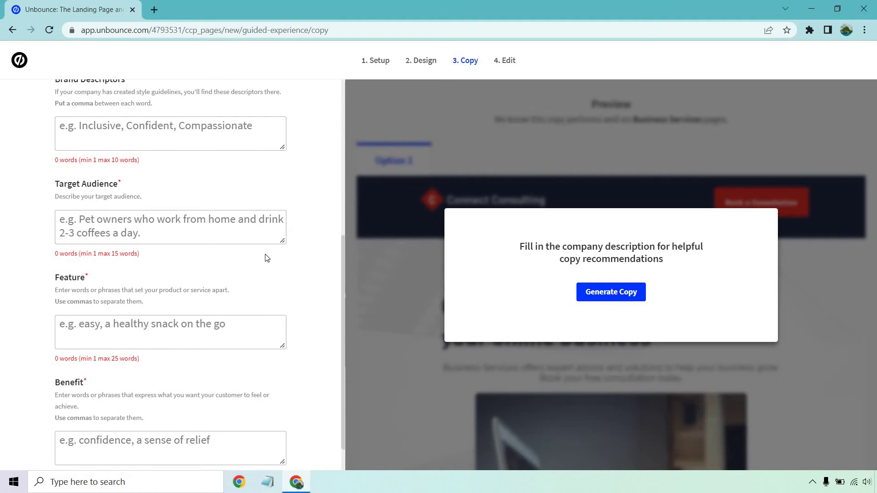
pyautogui.scroll(-1, 266, 254)
pyautogui.scroll(4, 273, 251)
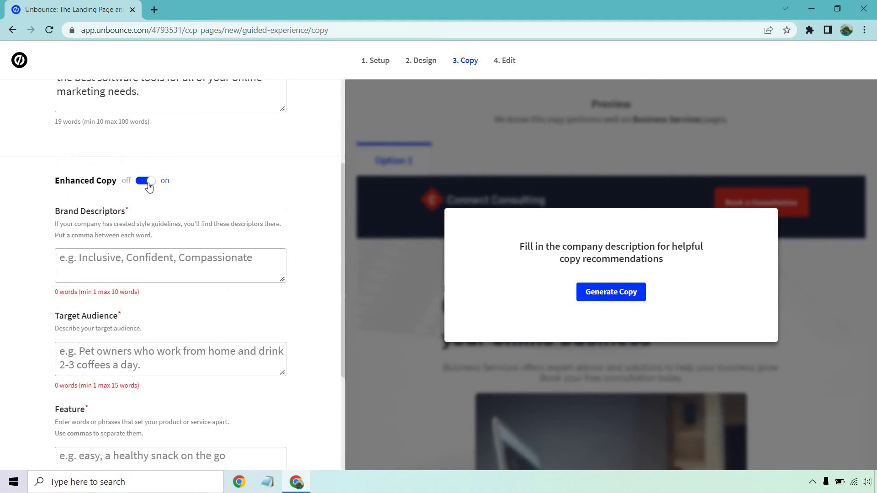
pyautogui.scroll(4, 221, 219)
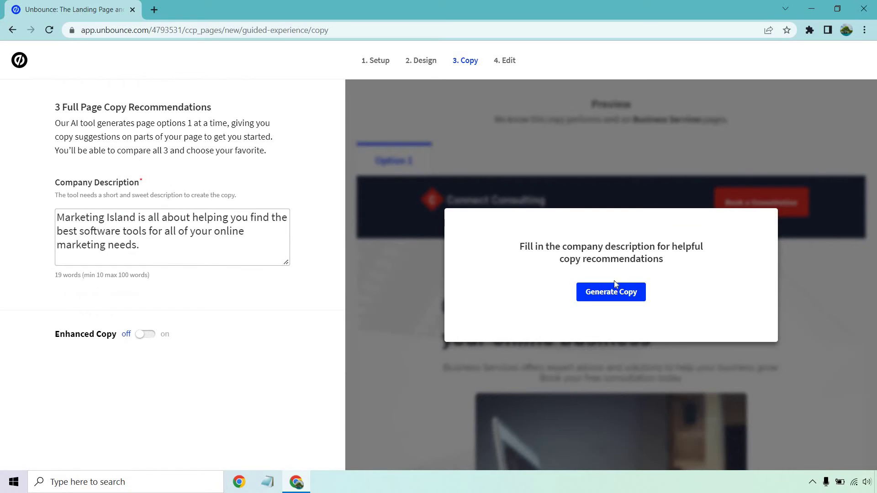
pyautogui.click(614, 291)
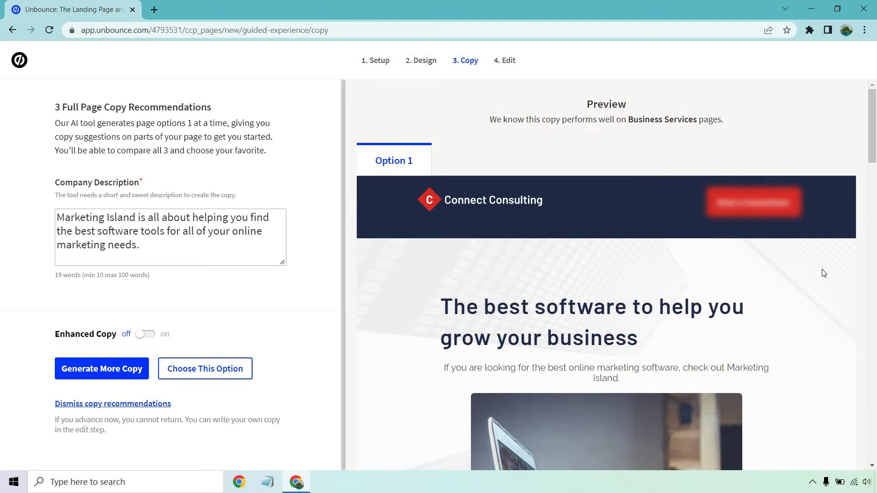
# Step: Scroll through the Option 1 preview, including the 'Save time and money' blurbs, and back up
pyautogui.scroll(-1, 818, 244)
pyautogui.scroll(-3, 818, 244)
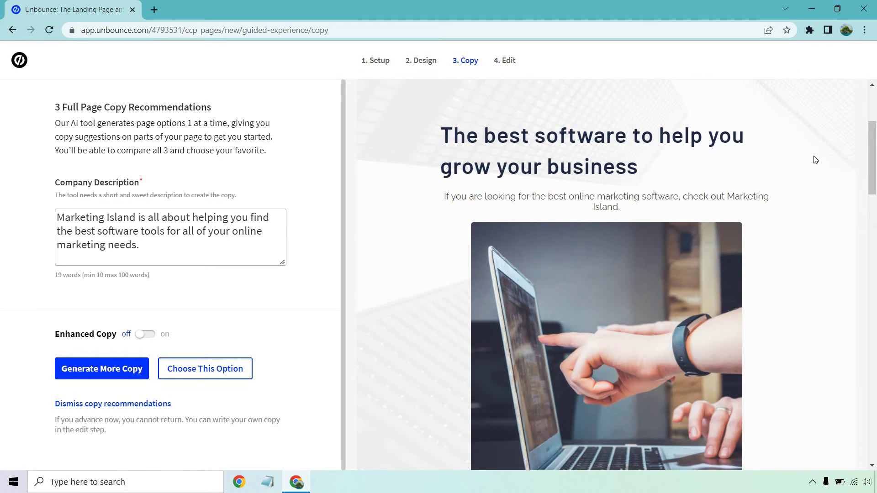
pyautogui.scroll(-8, 816, 160)
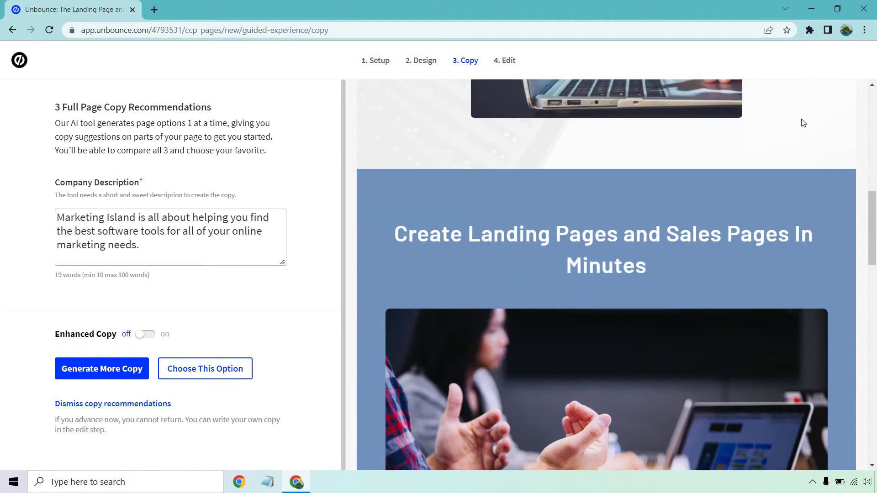
pyautogui.scroll(-9, 799, 118)
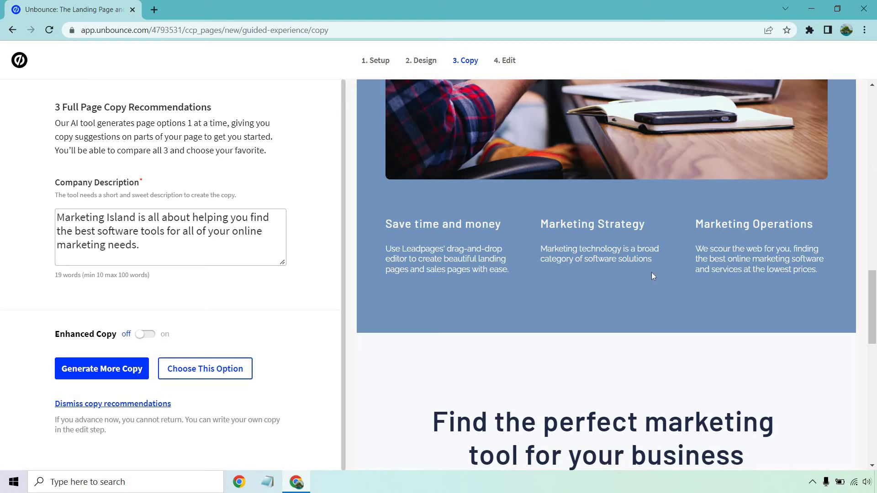
pyautogui.scroll(-6, 633, 267)
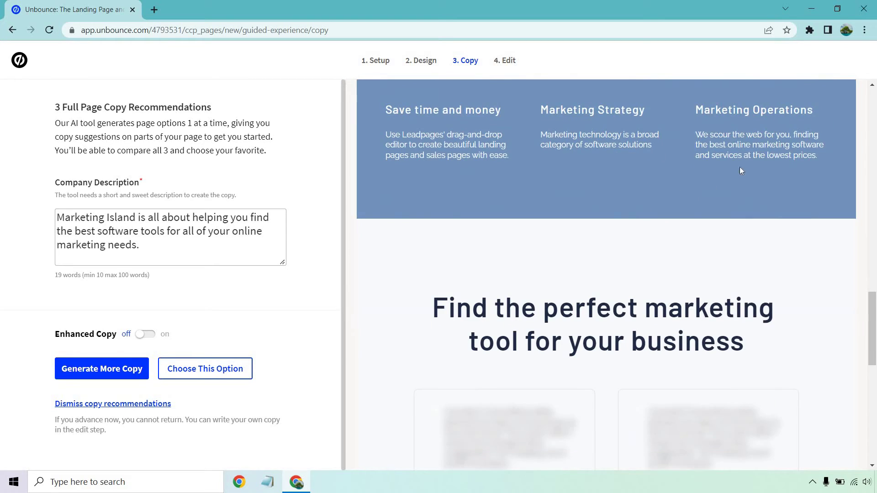
pyautogui.scroll(-7, 844, 160)
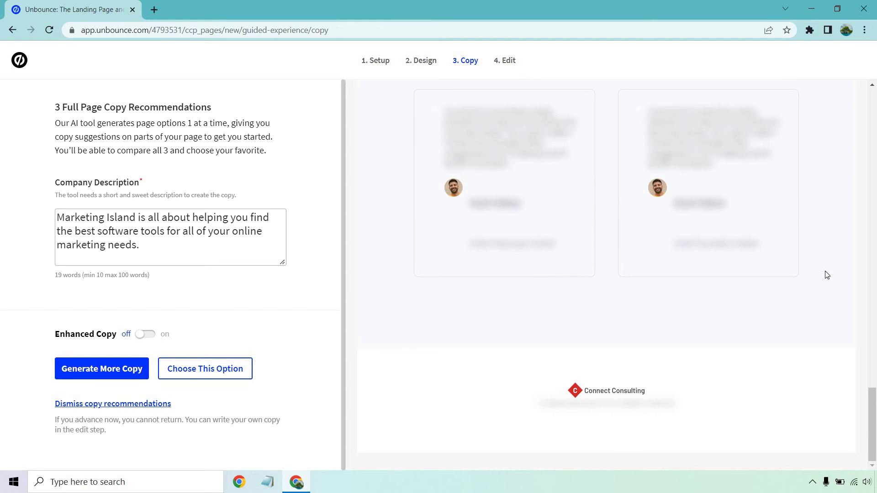
pyautogui.scroll(15, 825, 270)
pyautogui.scroll(12, 824, 271)
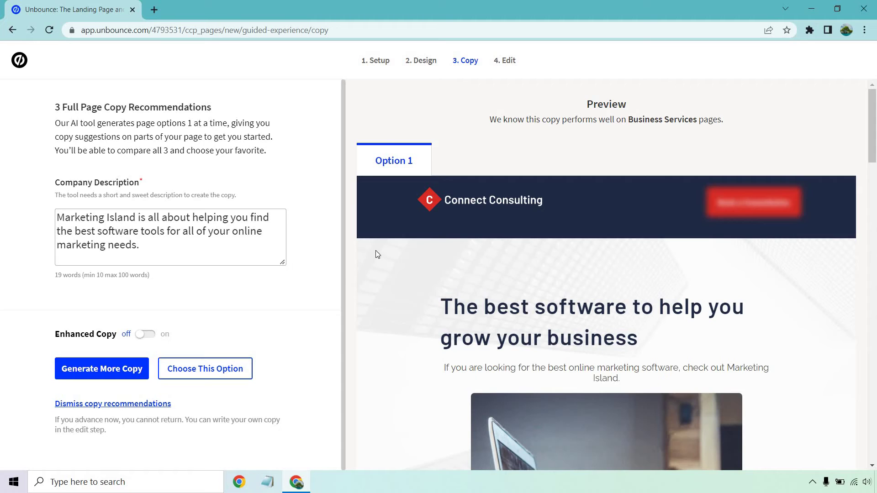
# Step: Choose the Option 1 copy so the Marketing Island page loads in the editor
pyautogui.click(210, 378)
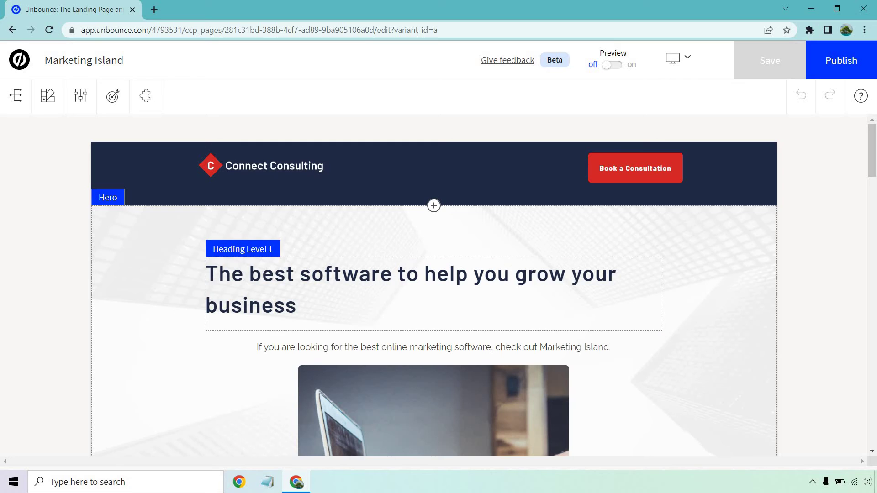
pyautogui.click(510, 274)
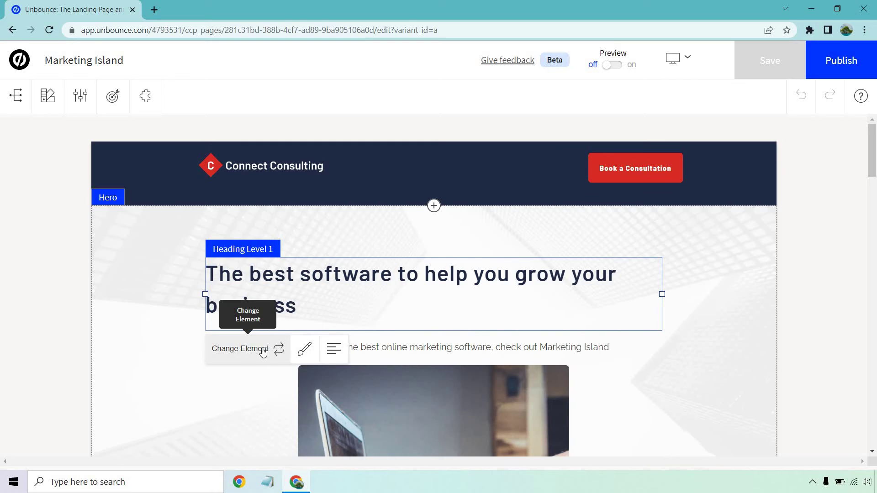
pyautogui.click(819, 270)
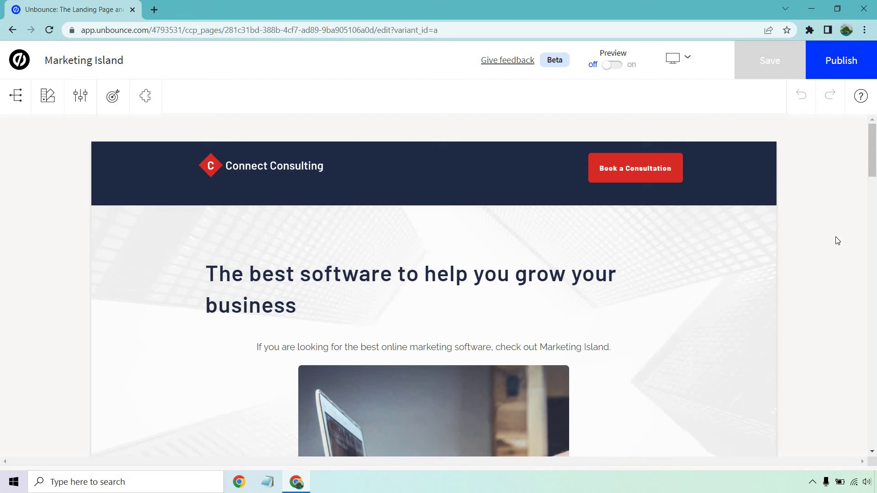
pyautogui.scroll(-4, 839, 239)
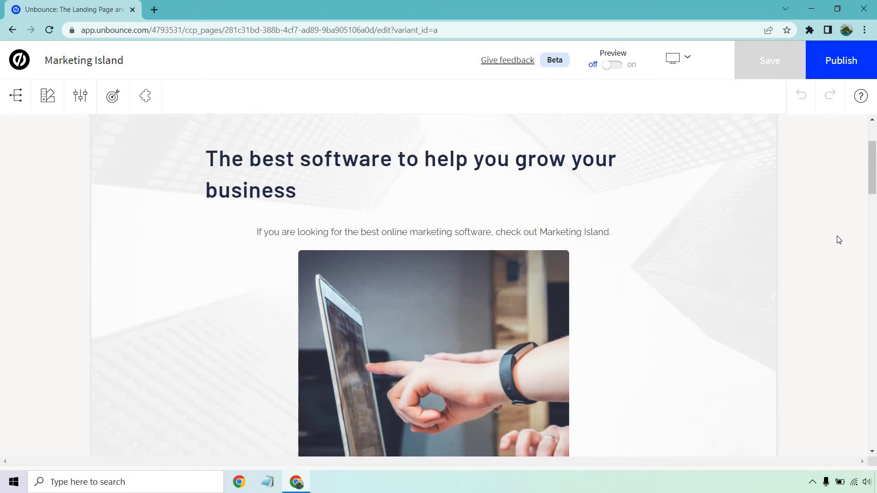
pyautogui.scroll(-1, 839, 240)
# Step: Swap the hero's laptop photo for the island photo from the image library
pyautogui.click(425, 245)
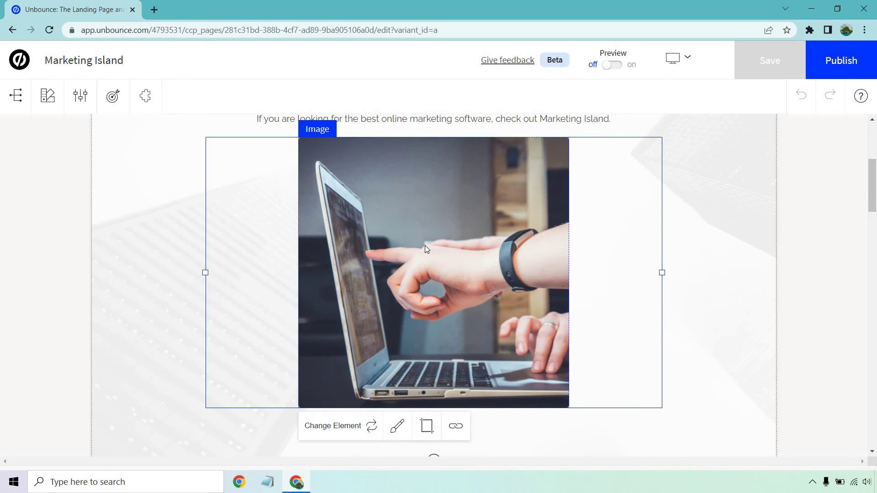
pyautogui.click(397, 428)
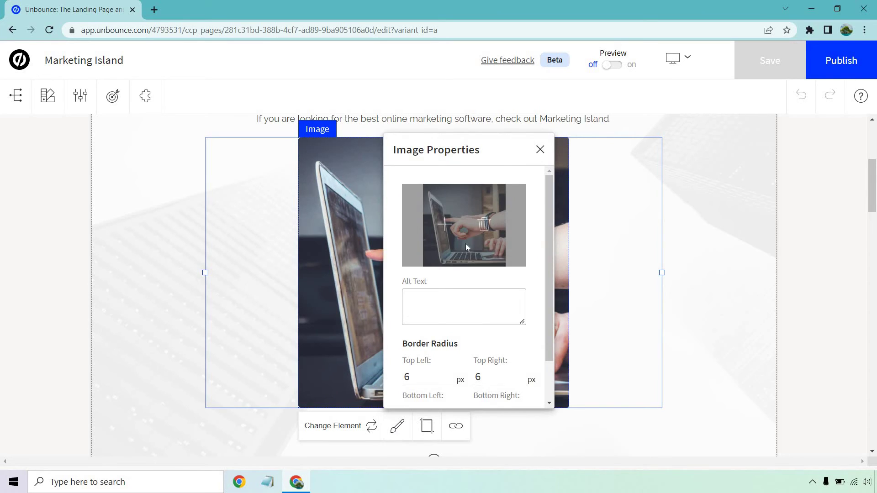
pyautogui.click(480, 228)
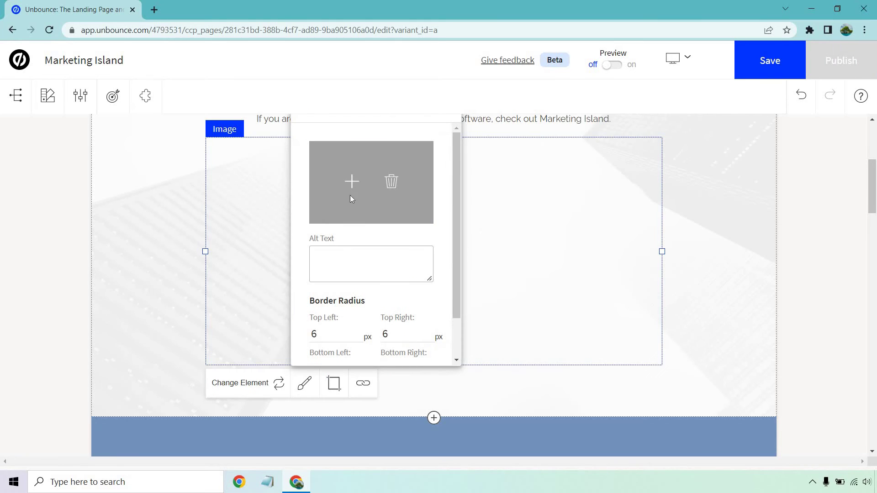
pyautogui.click(351, 182)
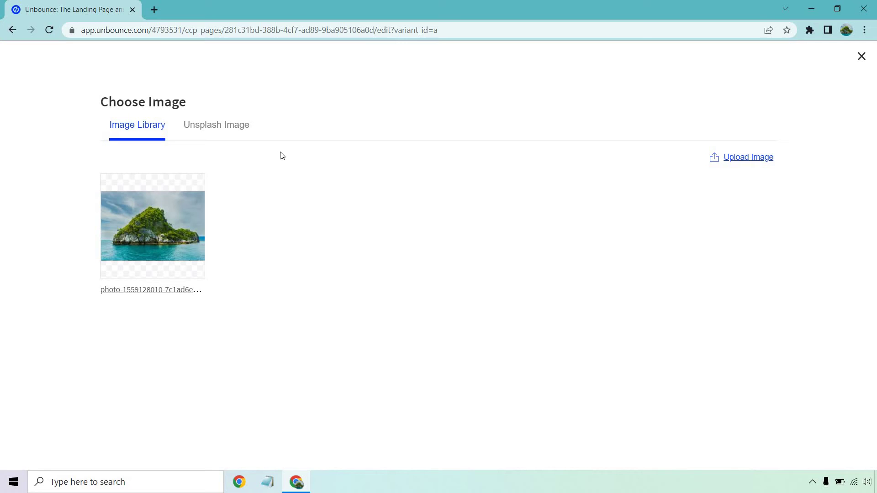
pyautogui.click(177, 210)
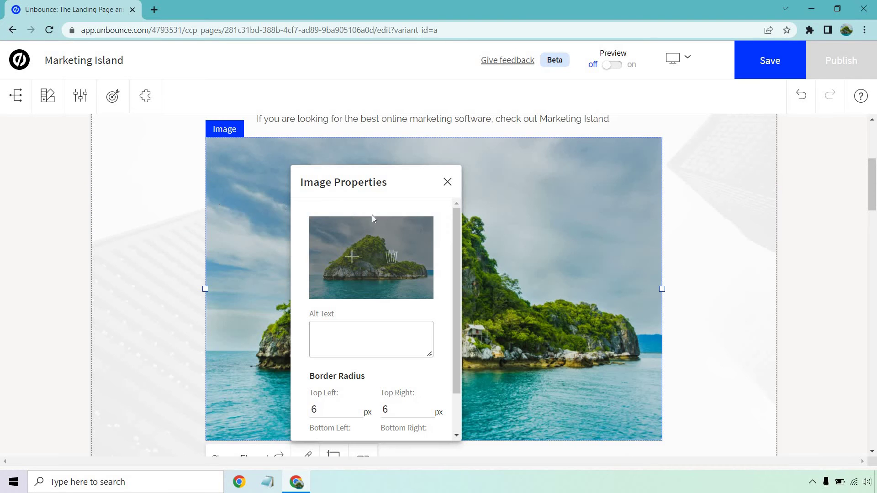
pyautogui.click(447, 182)
# Step: Change the meeting photo under Create Landing Pages into a Video element
pyautogui.scroll(5, 849, 228)
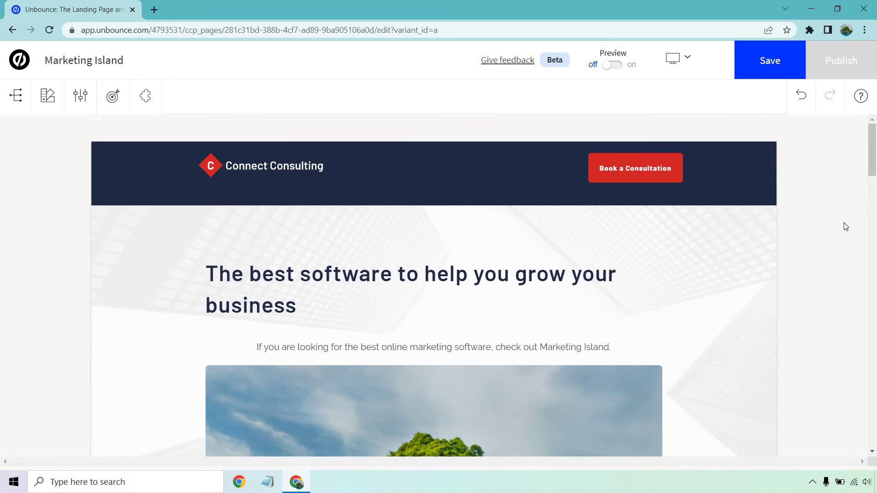
pyautogui.scroll(-1, 846, 227)
pyautogui.scroll(-3, 845, 227)
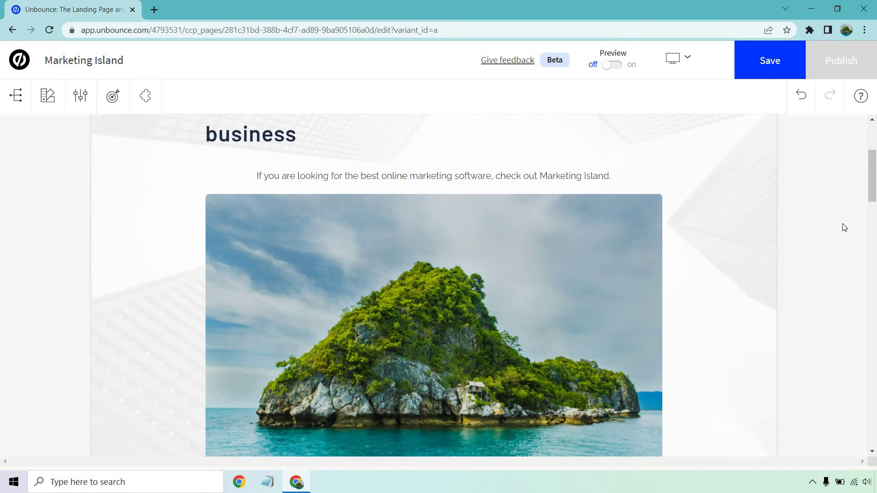
pyautogui.scroll(-6, 843, 227)
pyautogui.scroll(-3, 844, 196)
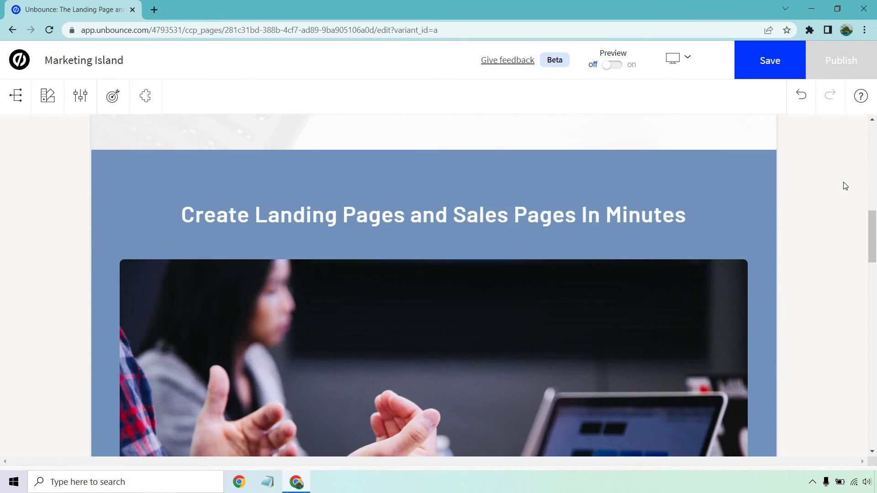
pyautogui.scroll(-3, 845, 186)
pyautogui.scroll(3, 565, 282)
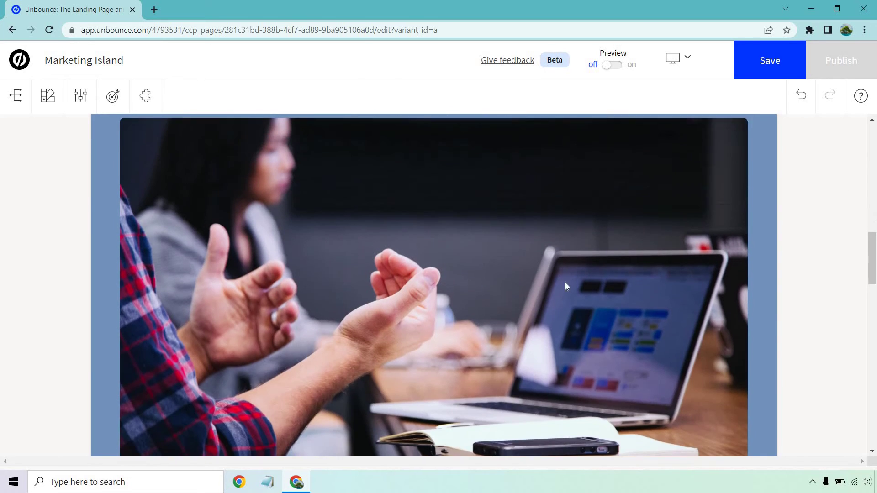
pyautogui.scroll(-5, 497, 236)
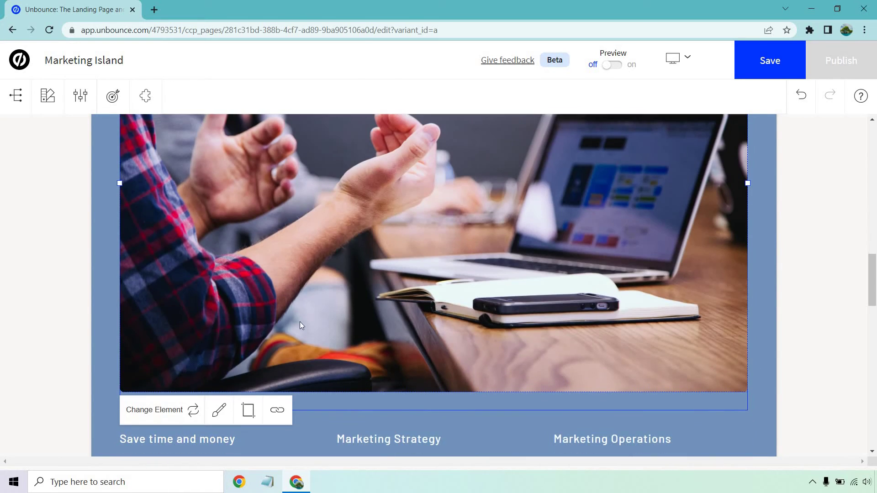
pyautogui.click(168, 414)
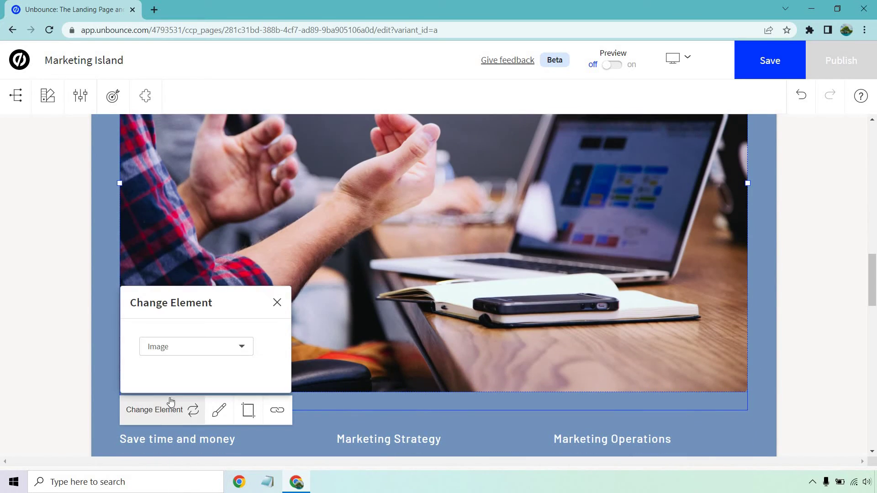
pyautogui.click(182, 351)
pyautogui.scroll(-3, 201, 393)
pyautogui.scroll(3, 205, 394)
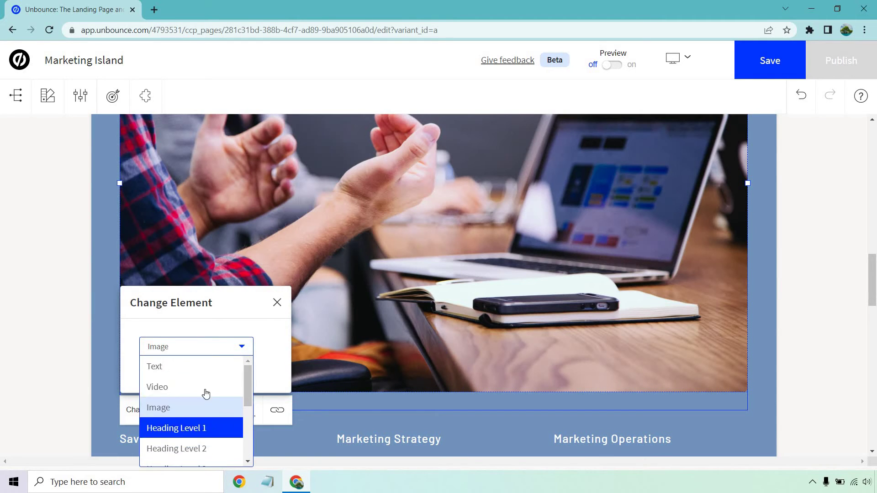
pyautogui.click(202, 386)
pyautogui.click(276, 302)
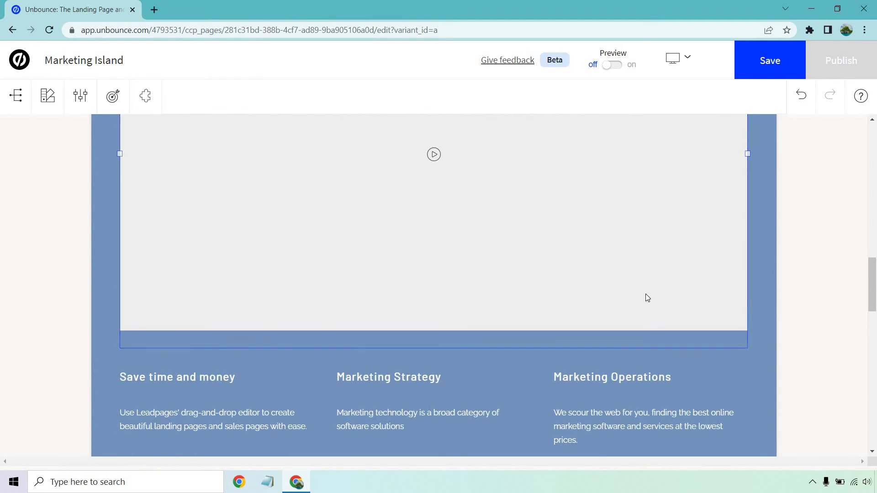
# Step: Embed the YouTube review video in the new video element by pasting its link
pyautogui.scroll(5, 539, 306)
pyautogui.scroll(-2, 429, 292)
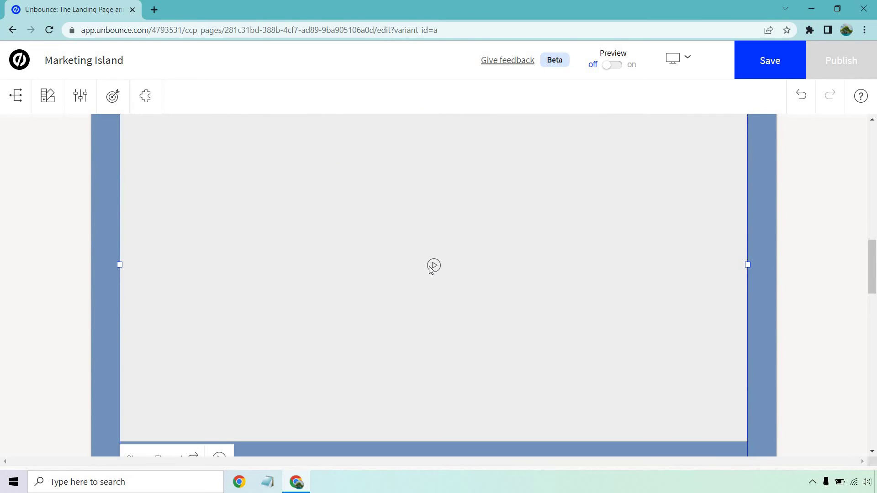
pyautogui.scroll(-1, 425, 276)
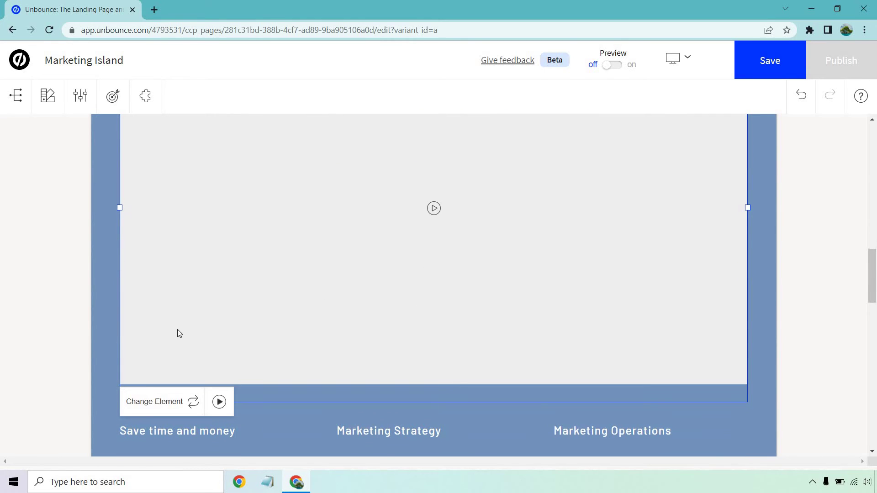
pyautogui.click(219, 401)
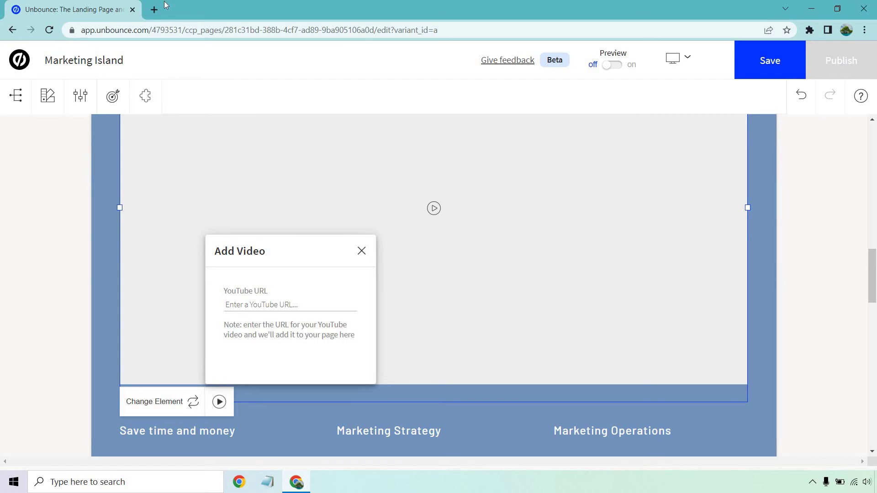
pyautogui.hotkey('ctrl', 'v')
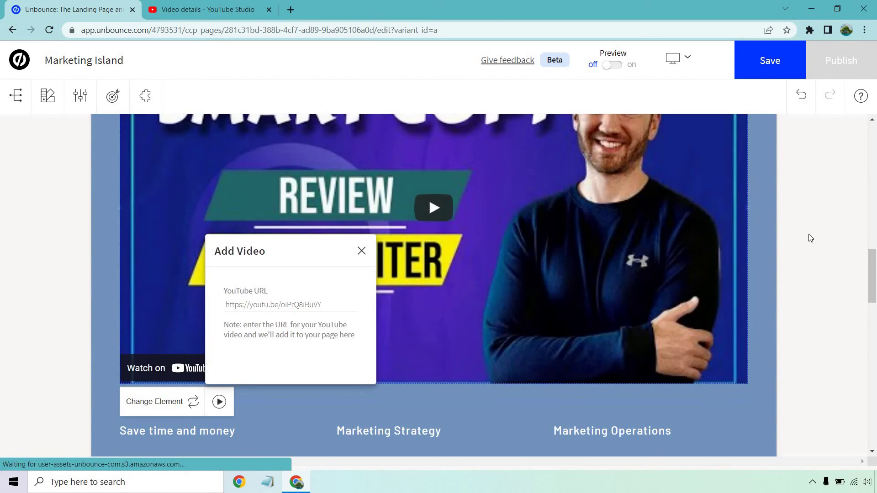
# Step: Replace "Leadpages'" with "Unbounce" in the 'Save time and money' card description
pyautogui.click(811, 237)
pyautogui.scroll(5, 811, 233)
pyautogui.scroll(-3, 815, 207)
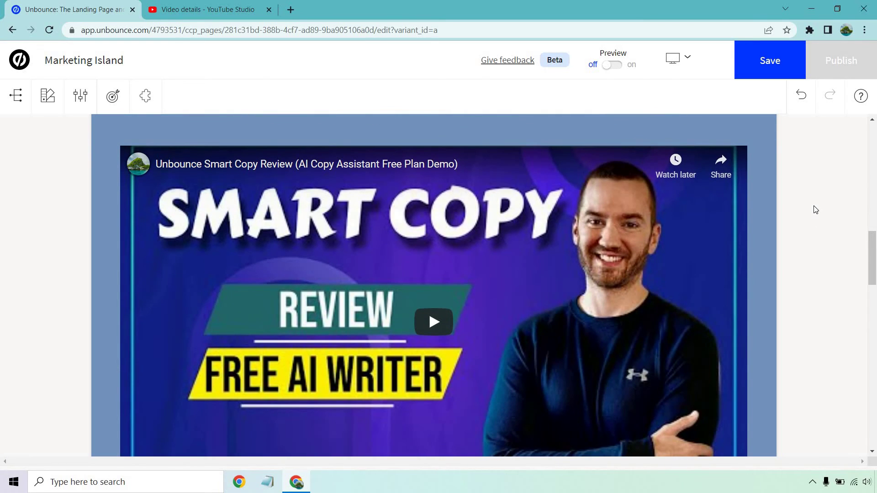
pyautogui.scroll(-7, 815, 210)
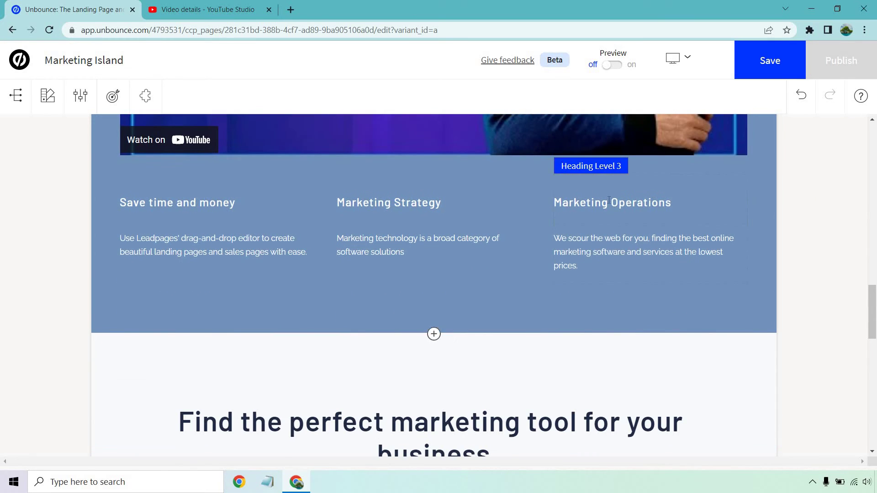
pyautogui.click(612, 204)
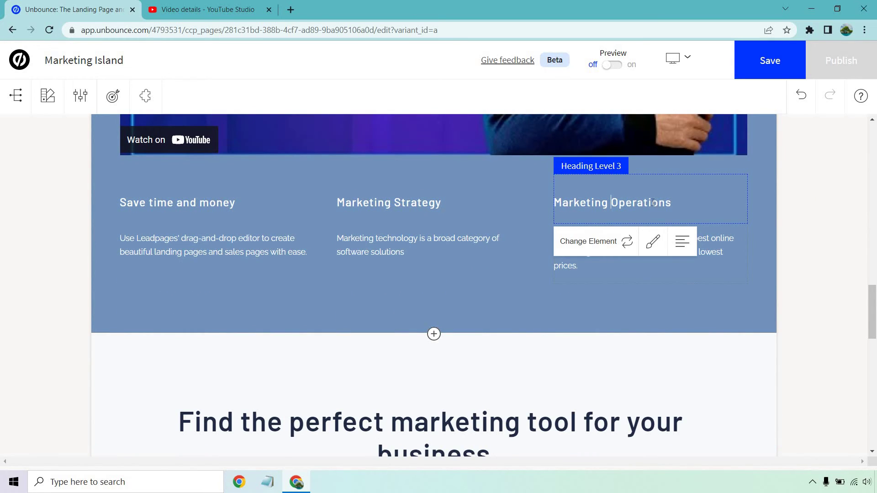
pyautogui.doubleClick(653, 203)
pyautogui.click(691, 216)
pyautogui.click(163, 241)
pyautogui.doubleClick(163, 241)
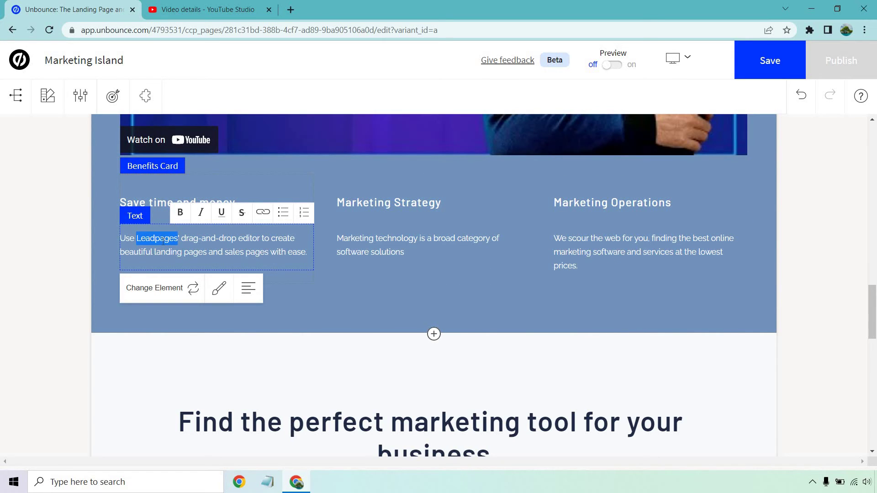
pyautogui.write('Unbounce')
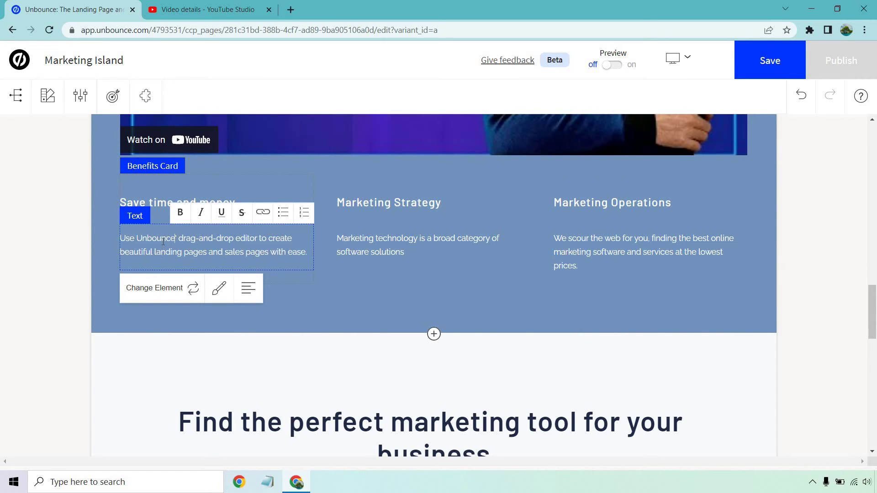
pyautogui.press('Delete')
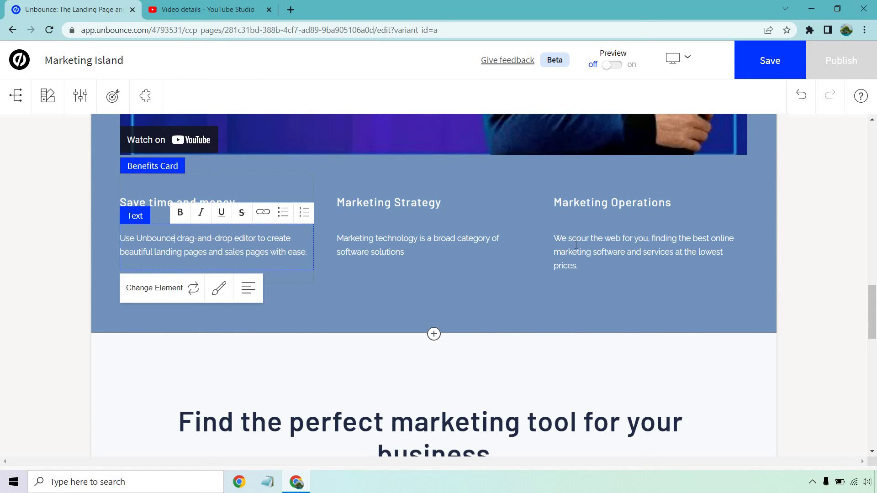
pyautogui.click(848, 194)
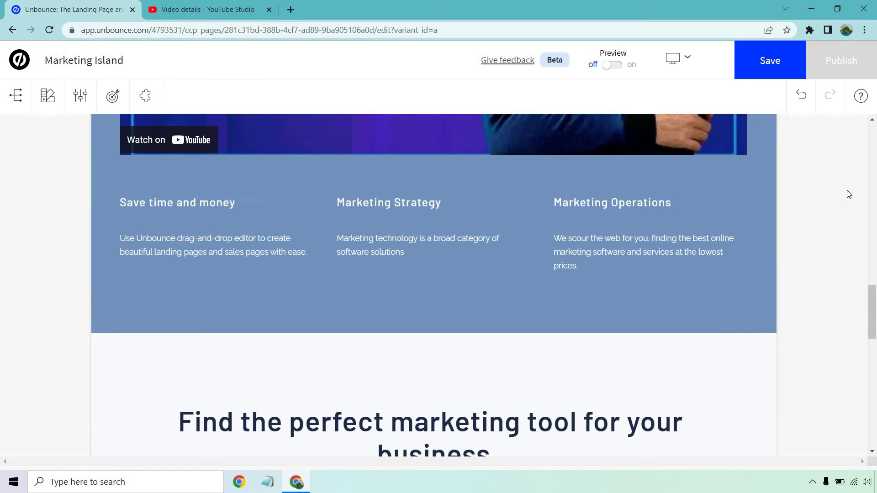
# Step: Delete the testimonials section below the blue benefits section and confirm the deletion
pyautogui.scroll(-5, 838, 194)
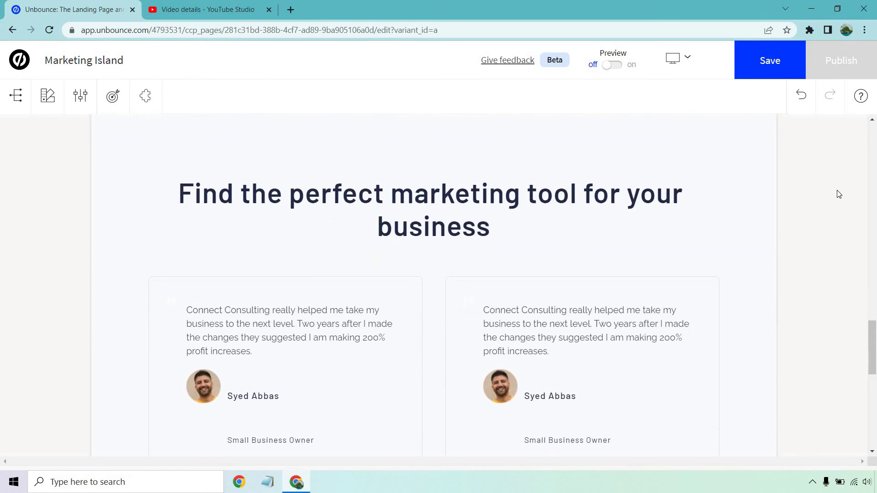
pyautogui.scroll(-4, 838, 194)
pyautogui.scroll(5, 838, 194)
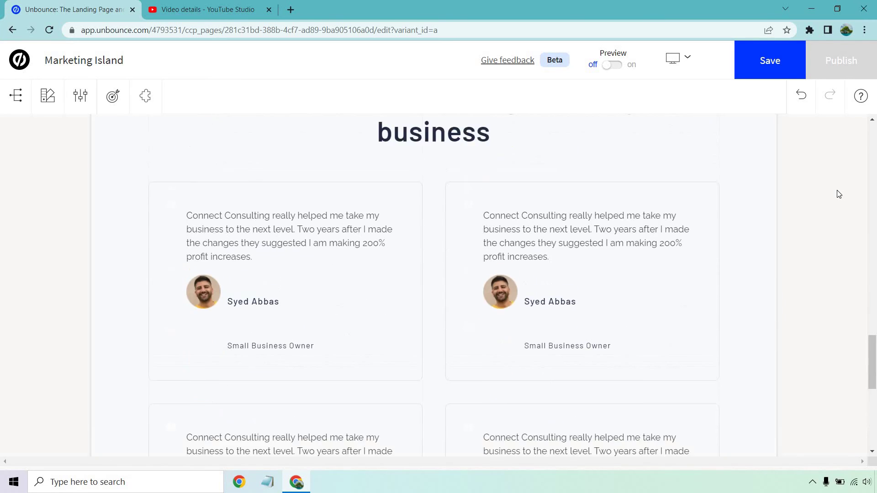
pyautogui.scroll(-3, 834, 191)
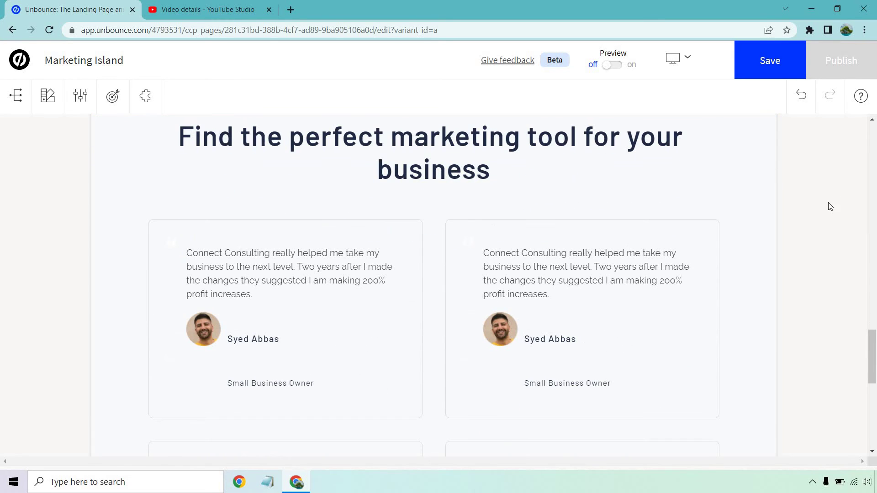
pyautogui.click(598, 266)
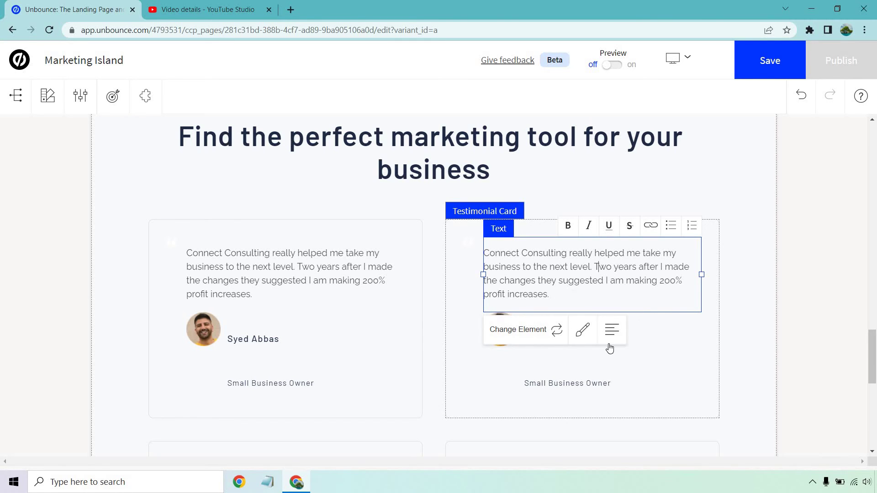
pyautogui.click(754, 244)
pyautogui.scroll(-9, 752, 232)
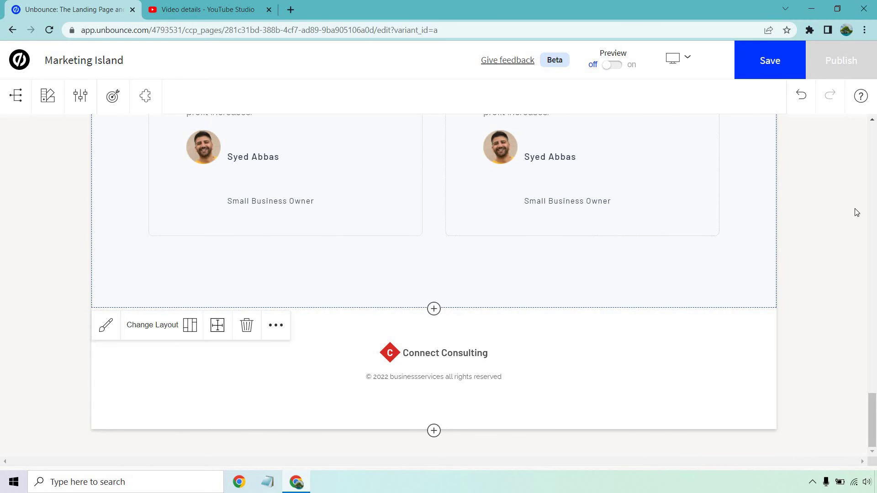
pyautogui.scroll(10, 853, 211)
pyautogui.scroll(-10, 827, 206)
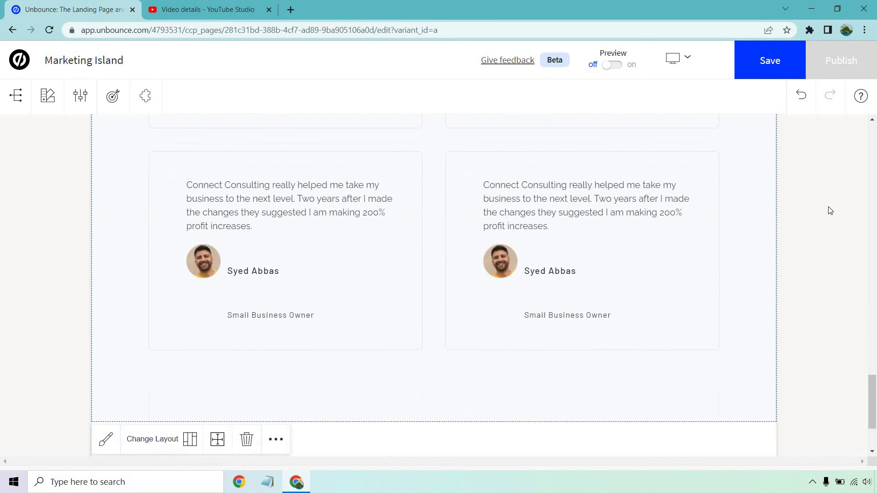
pyautogui.click(245, 327)
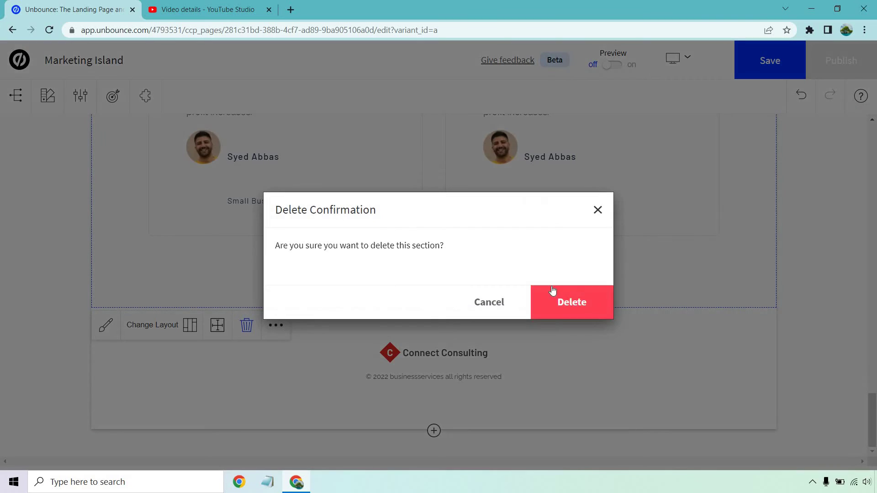
pyautogui.click(582, 300)
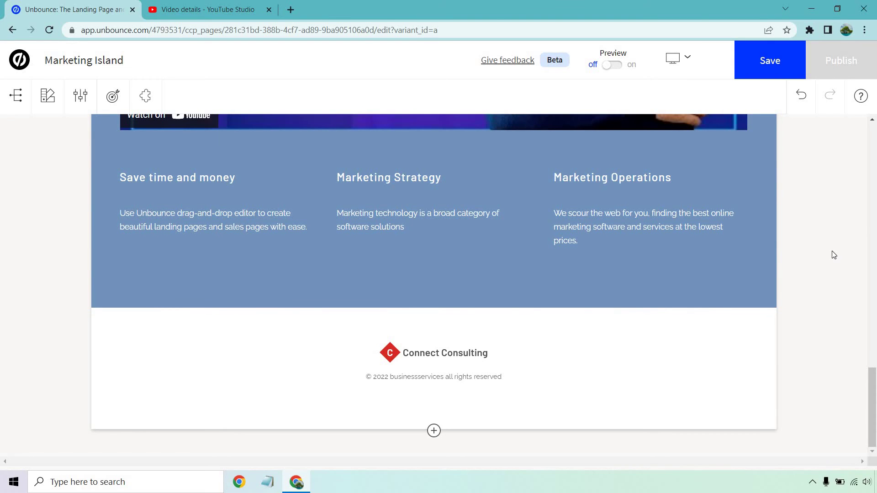
pyautogui.scroll(15, 833, 255)
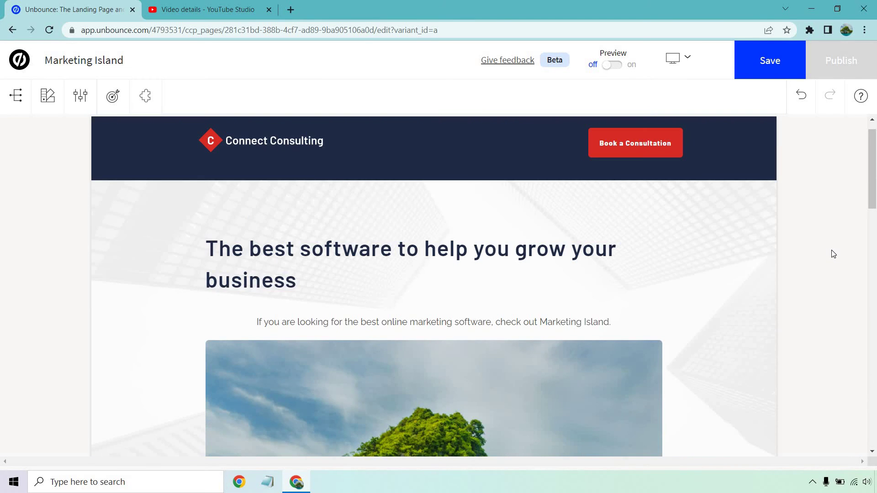
pyautogui.scroll(1, 834, 254)
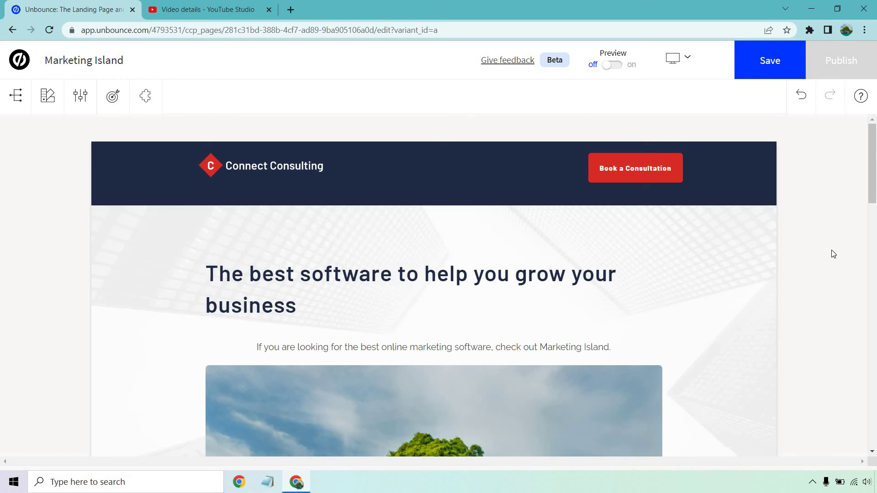
pyautogui.click(625, 167)
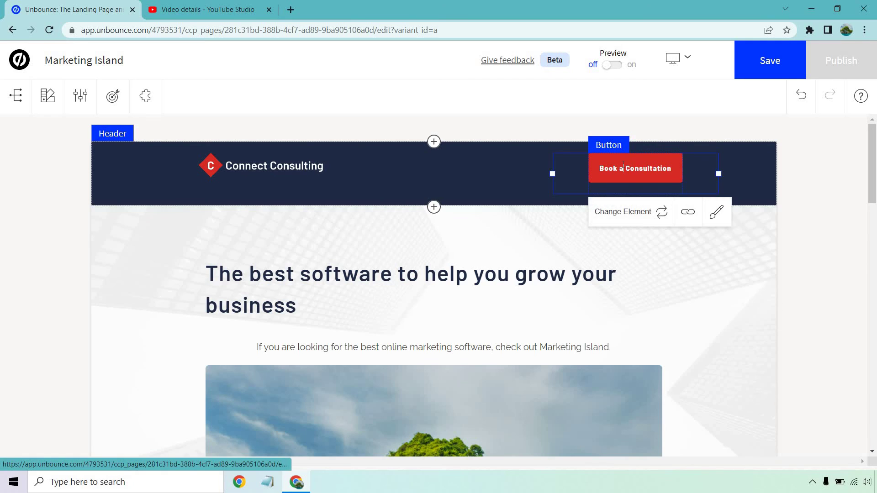
pyautogui.click(687, 212)
pyautogui.click(732, 347)
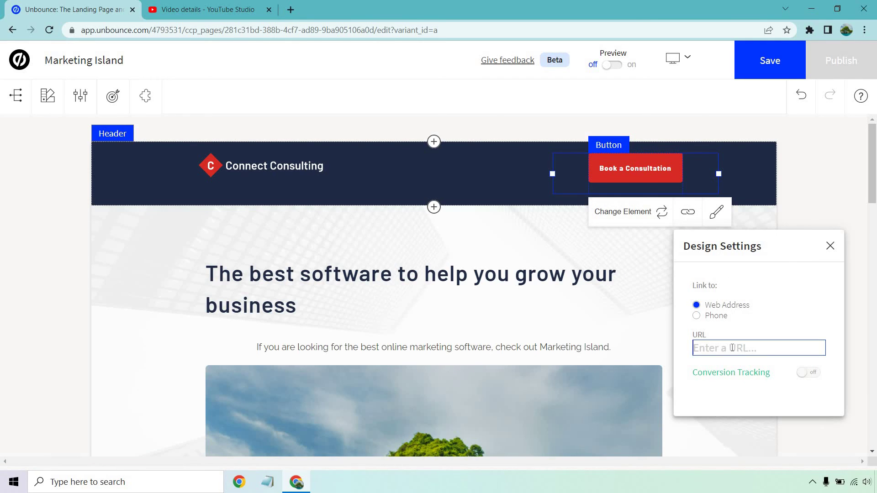
pyautogui.write('www.google.com')
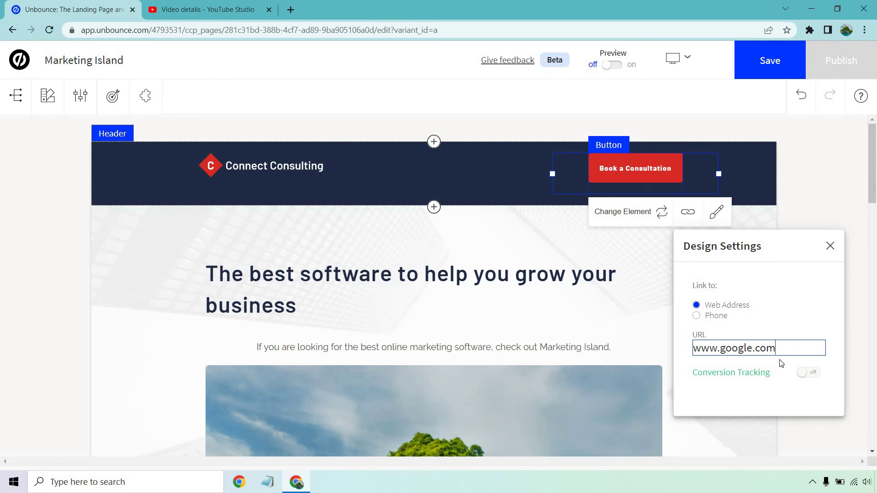
pyautogui.click(811, 372)
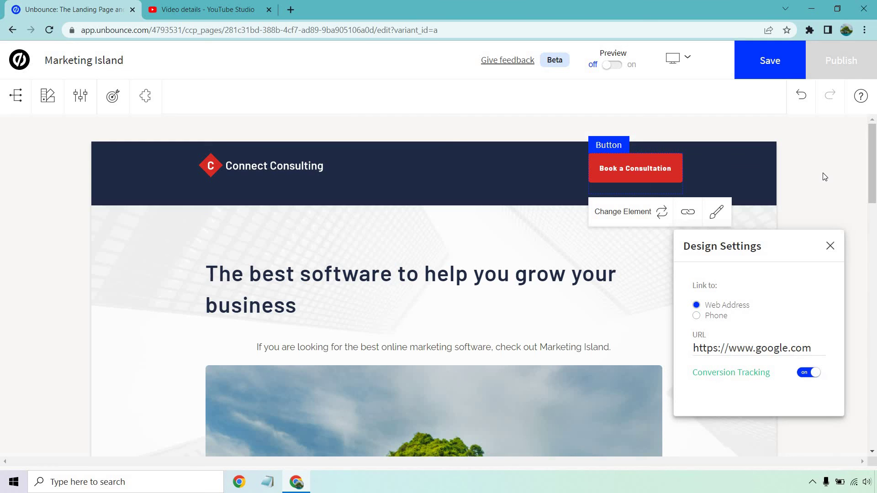
pyautogui.click(824, 176)
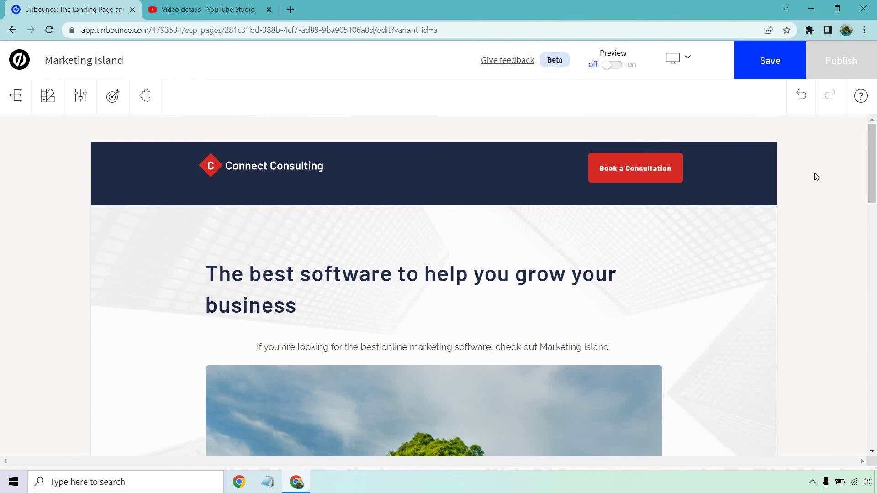
pyautogui.click(112, 95)
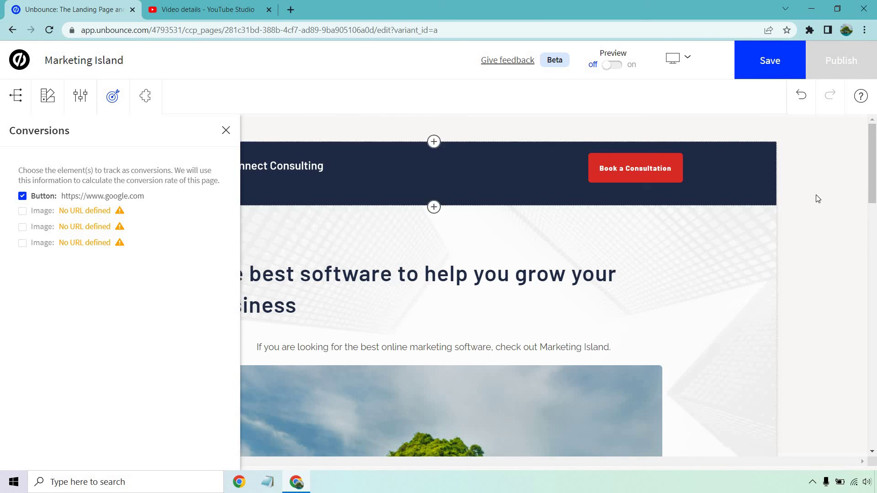
pyautogui.click(225, 130)
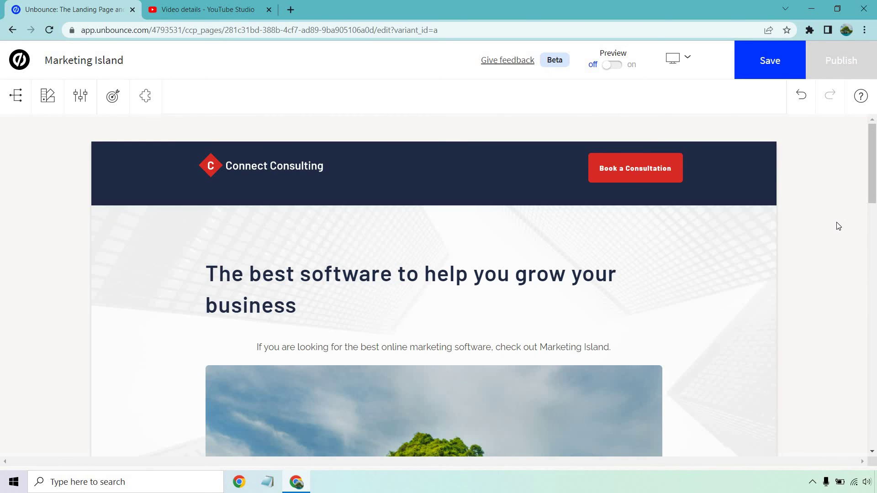
pyautogui.scroll(-5, 838, 224)
pyautogui.scroll(-15, 839, 224)
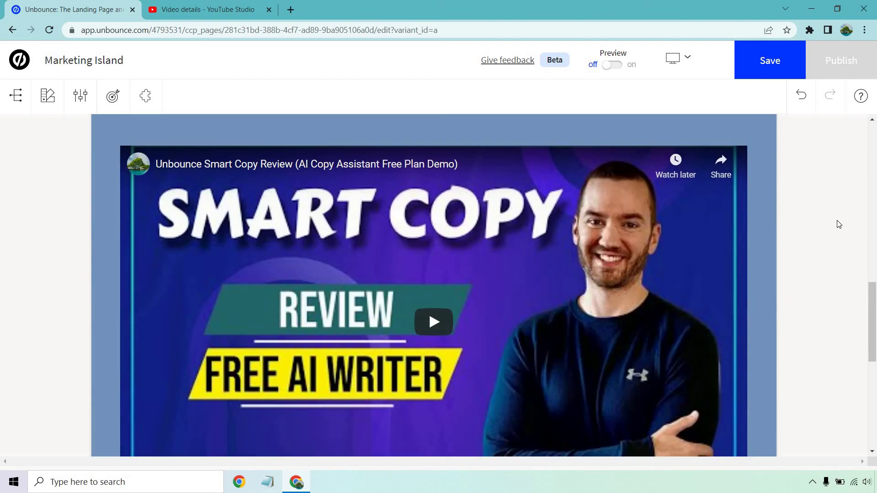
pyautogui.scroll(20, 839, 224)
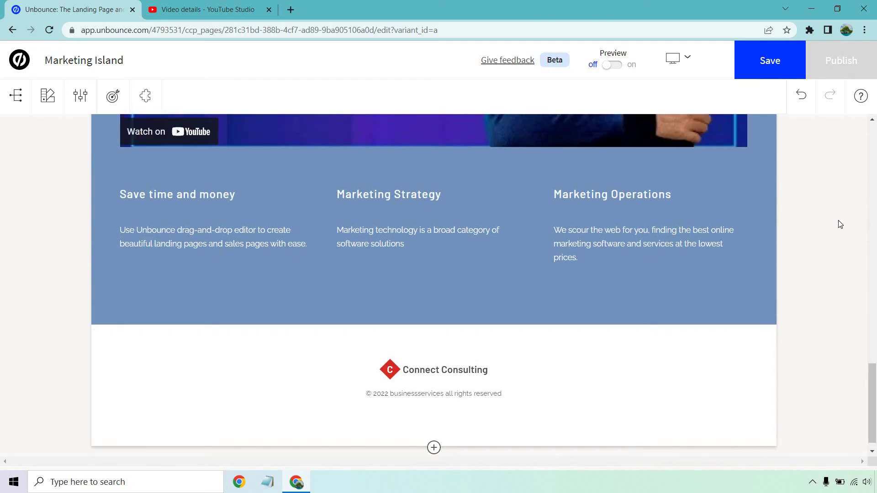